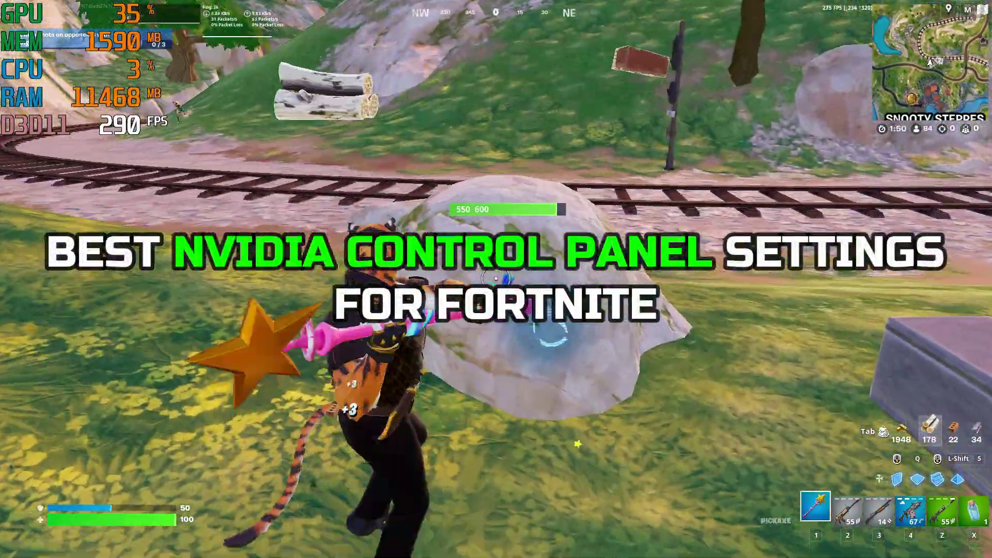
key("z")
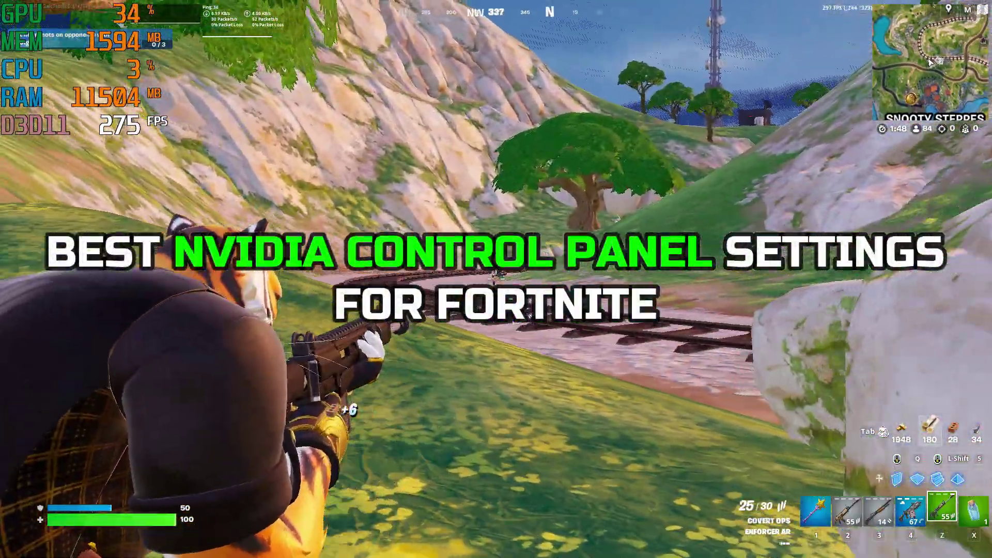
left_click(496, 279)
left_click(497, 279)
left_click(496, 279)
left_click(496, 279)
left_click(496, 279)
left_click(496, 279)
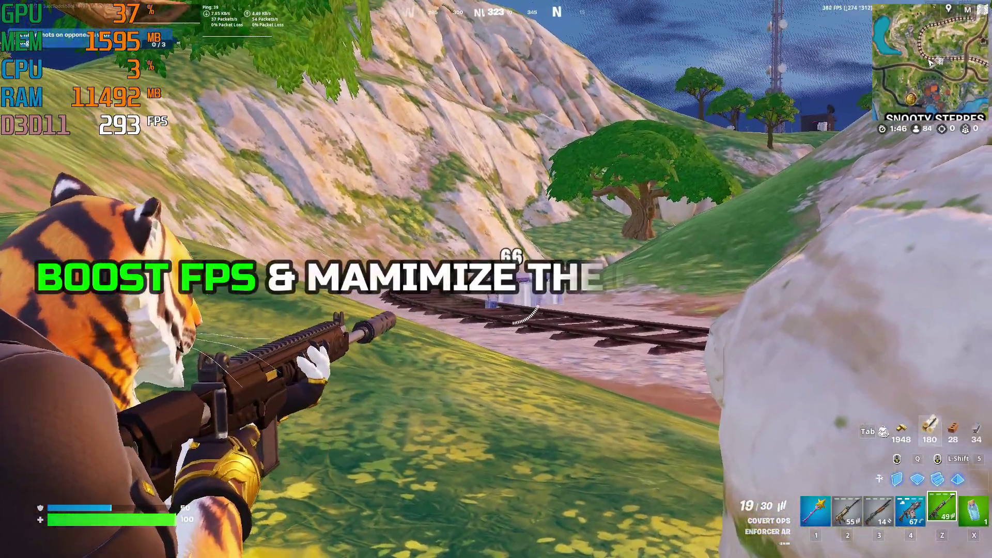
left_click(496, 279)
left_click(497, 279)
left_click(497, 279)
left_click(496, 279)
left_click(496, 279)
left_click(496, 279)
left_click(496, 279)
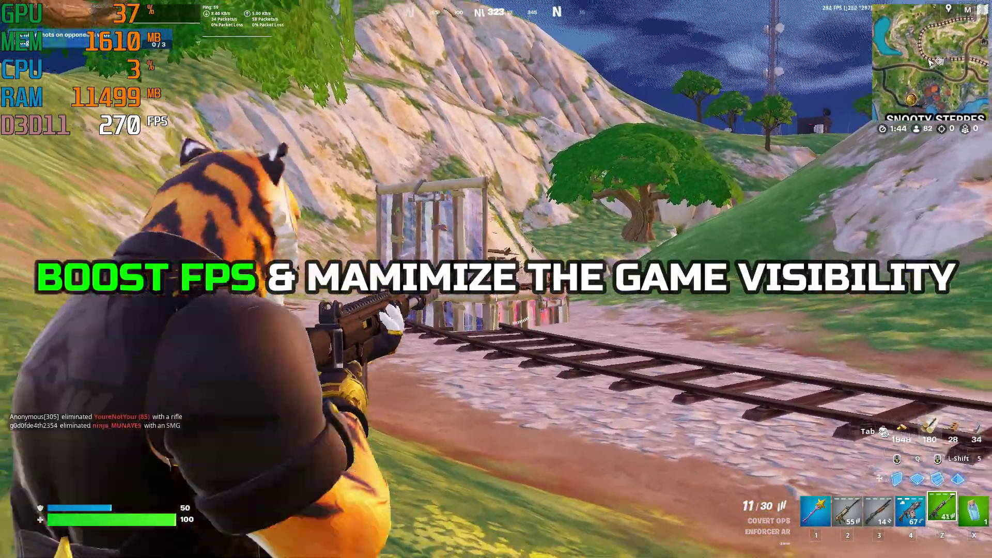
key("4")
right_click(497, 279)
left_click(497, 279)
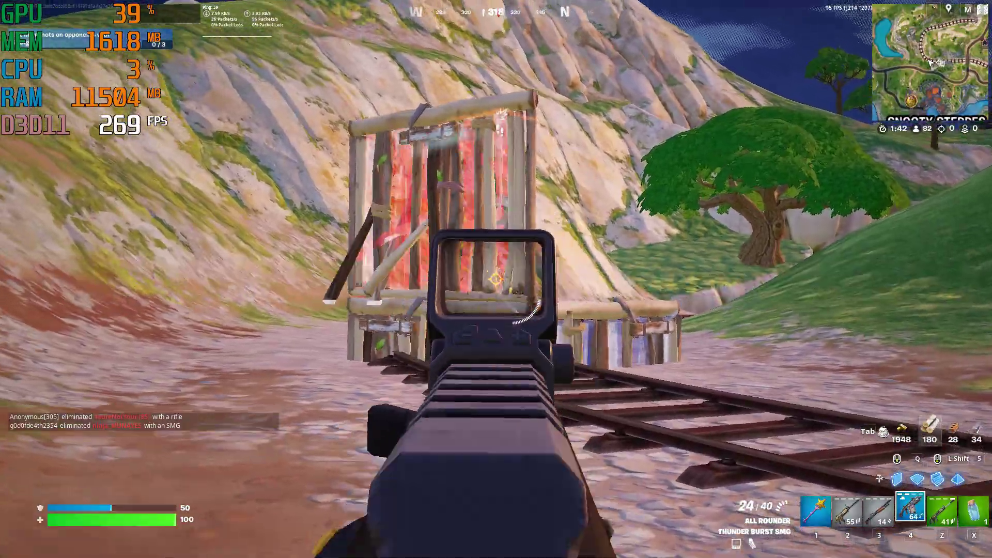
left_click(496, 279)
key("Tab")
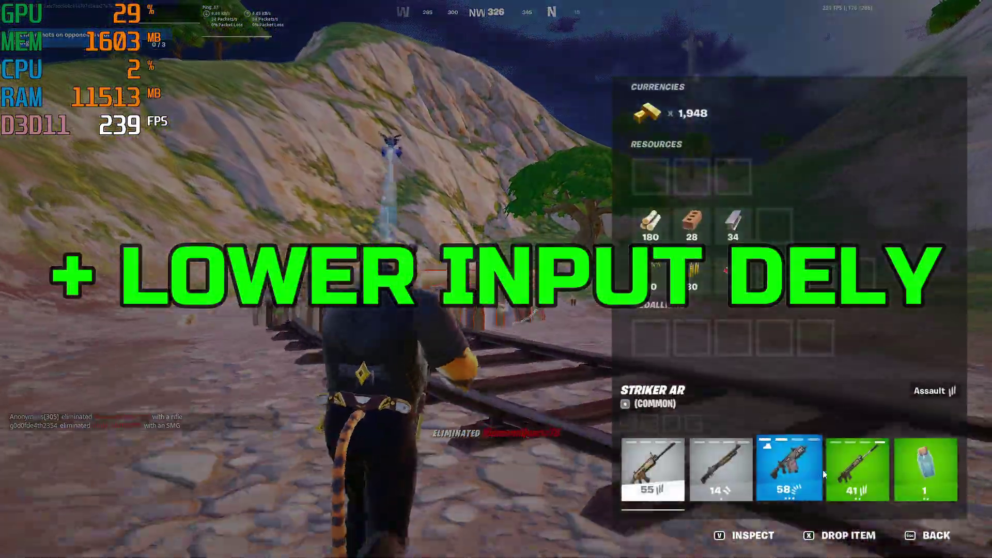
key("Tab")
key("1")
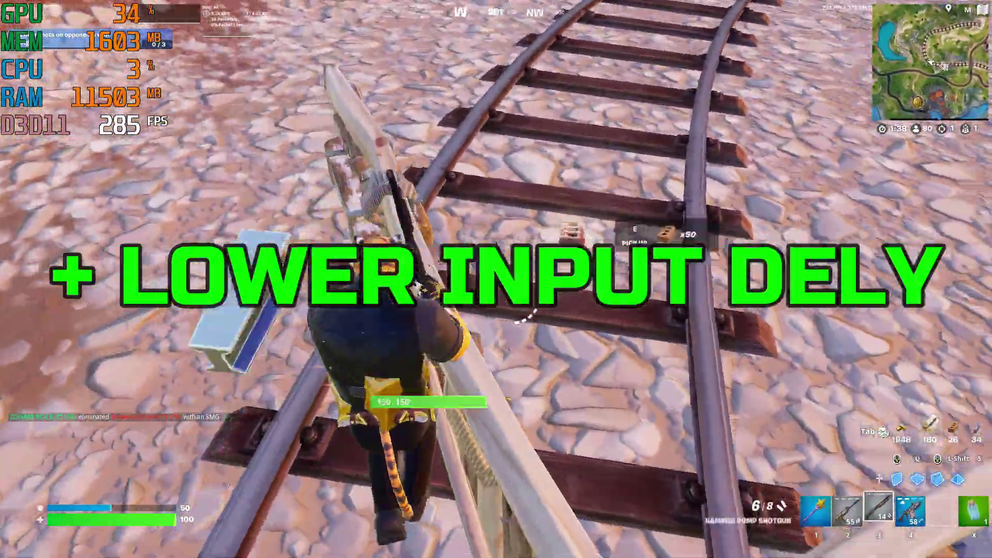
key("3")
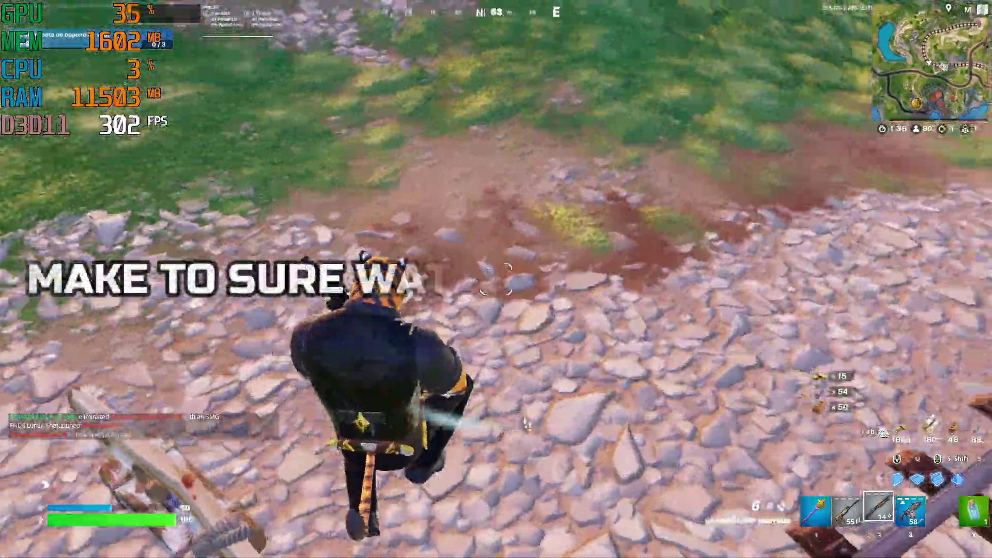
left_click(497, 279)
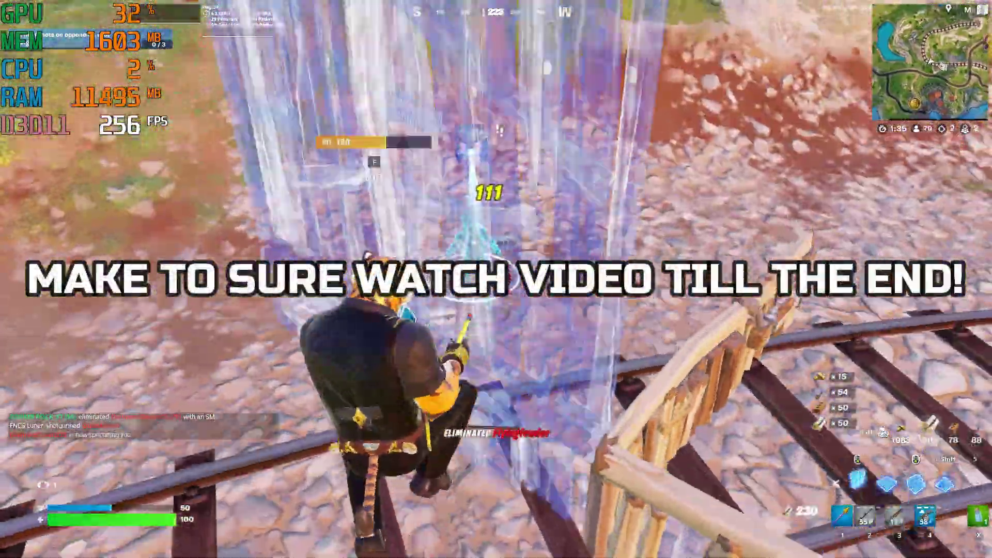
left_click(496, 279)
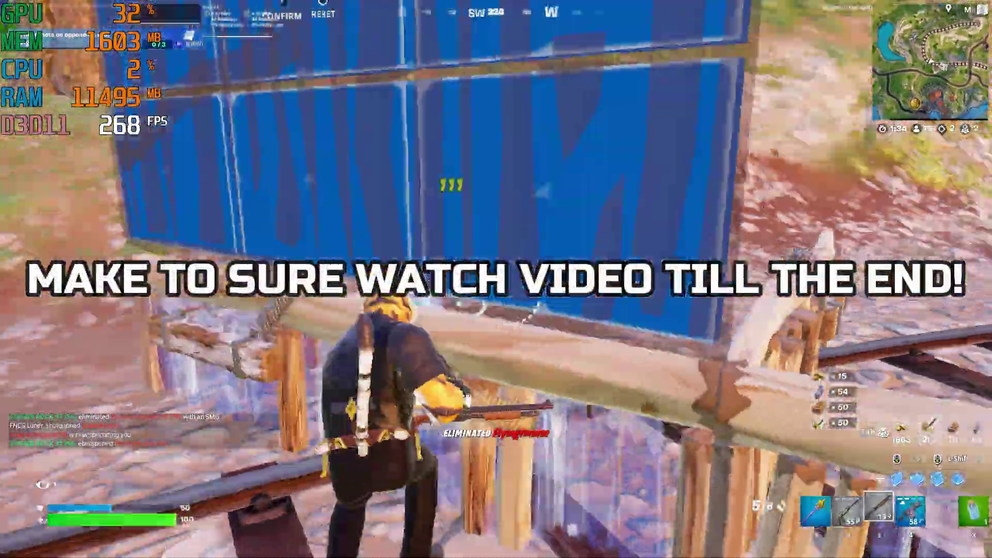
key("3")
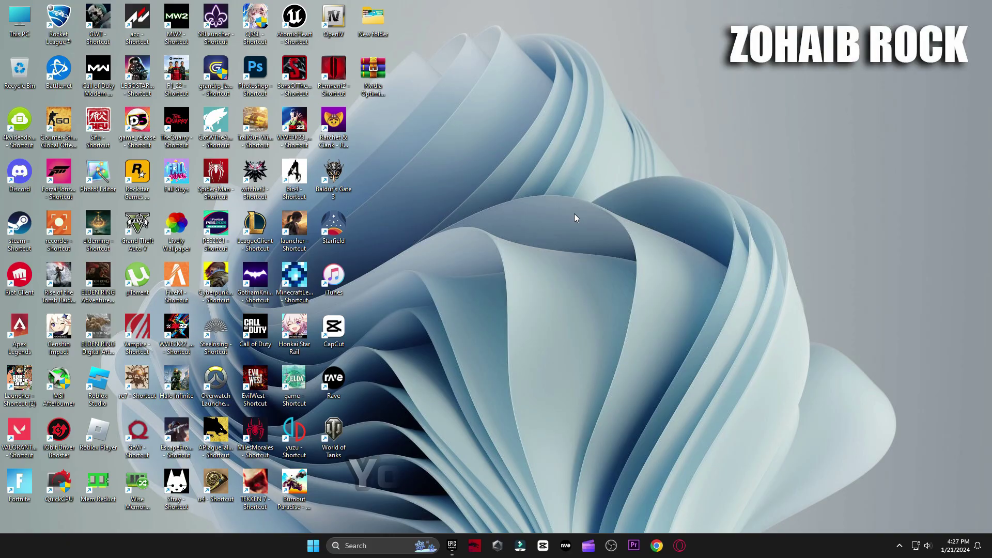
- Search Windows for "gef", open GeForce Experience and view its general settings through the automatic driver download option
left_click(381, 551)
type("gef")
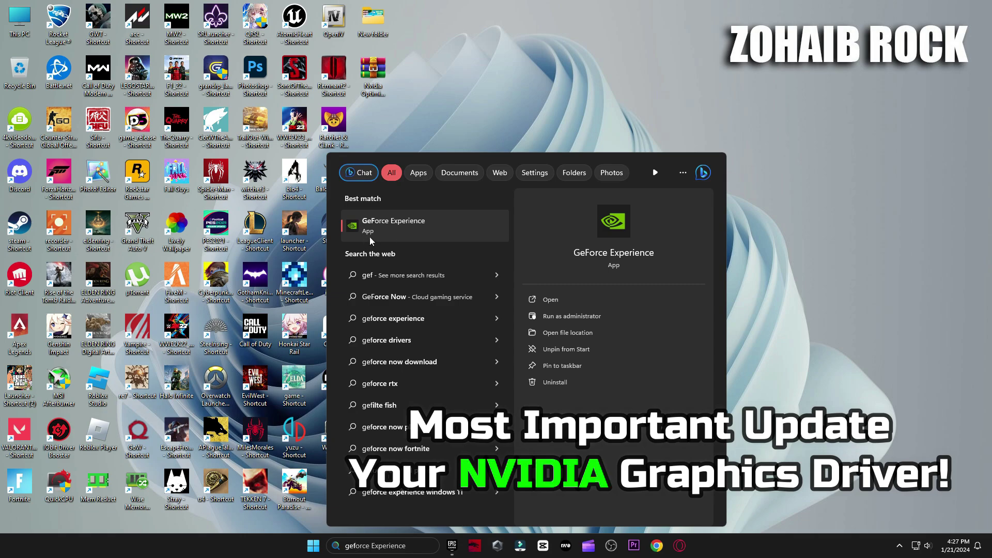
left_click(370, 241)
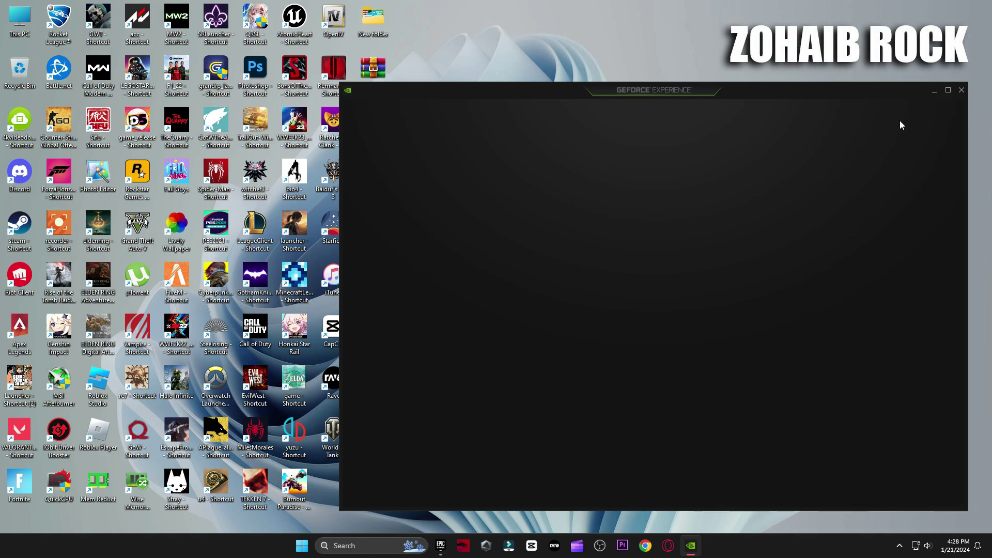
left_click(829, 111)
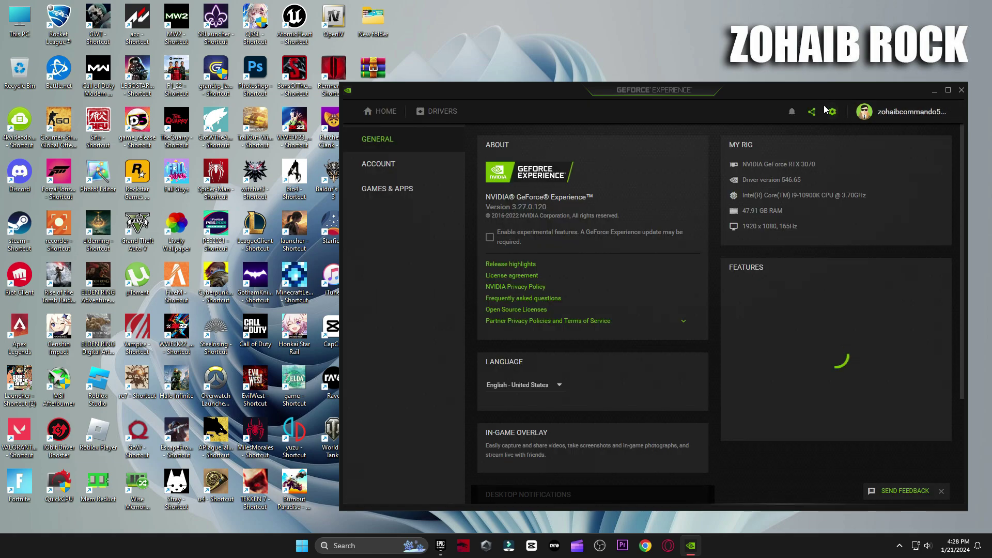
scroll(620, 281, "down", 5)
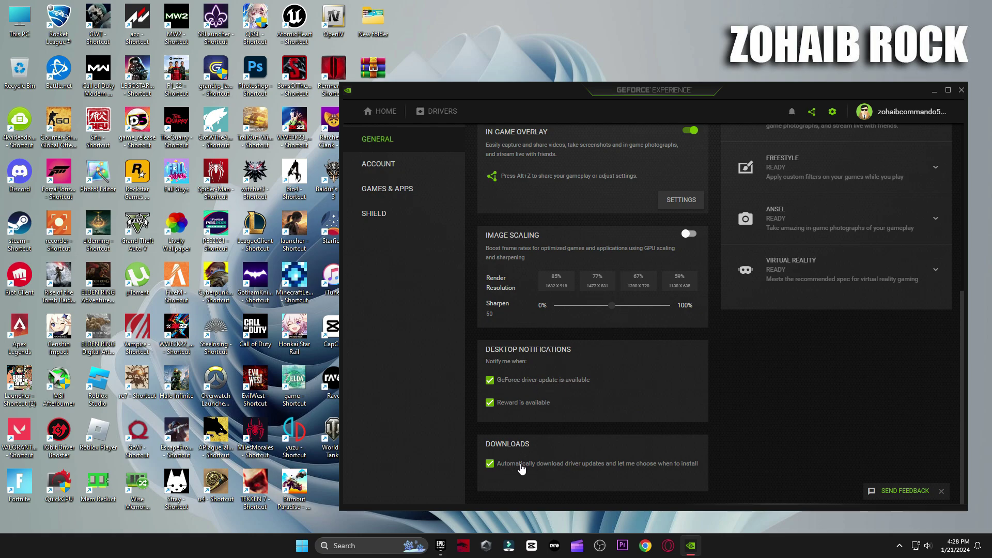
- Check for GeForce Game Ready driver updates and close GeForce Experience
left_click(440, 111)
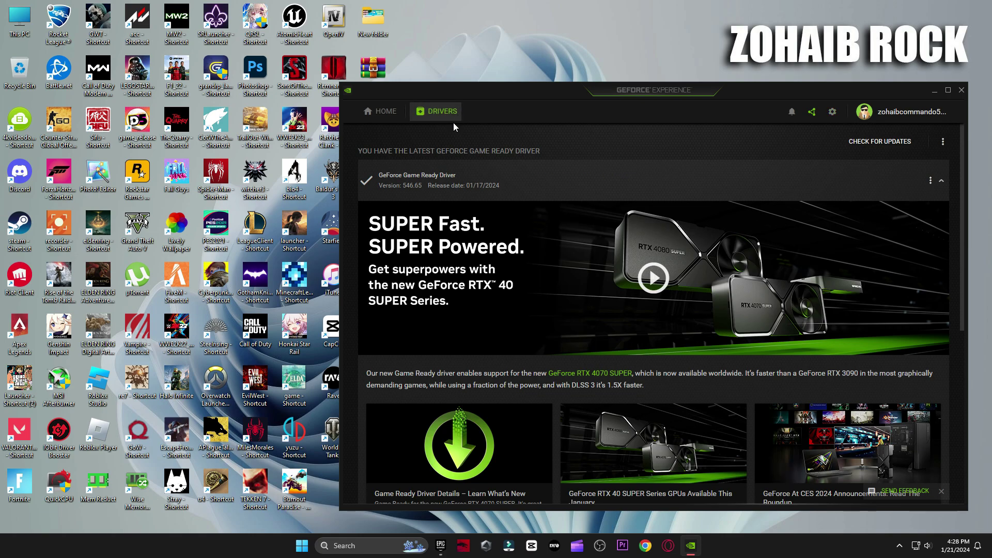
left_click(898, 143)
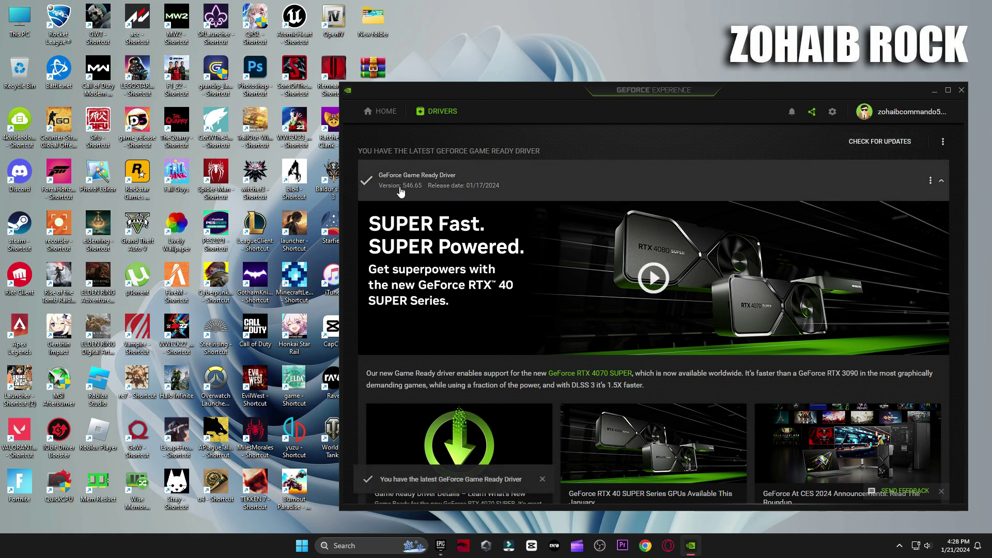
left_click(961, 92)
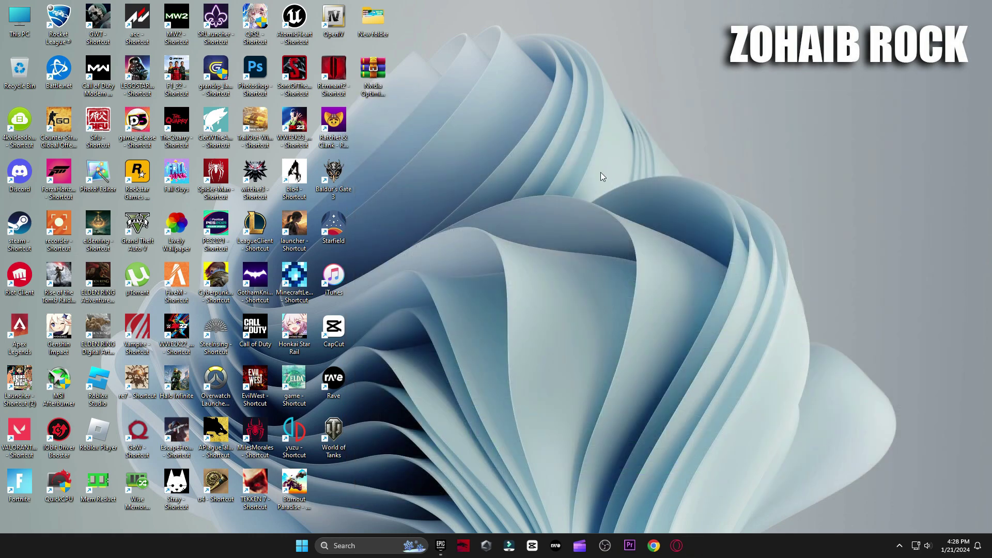
- Extract the Nvidia Optimize Pack archive onto the desktop with WinRAR and place the extracted folder beside the archive in the empty desktop area
left_click_drag(373, 72, 574, 151)
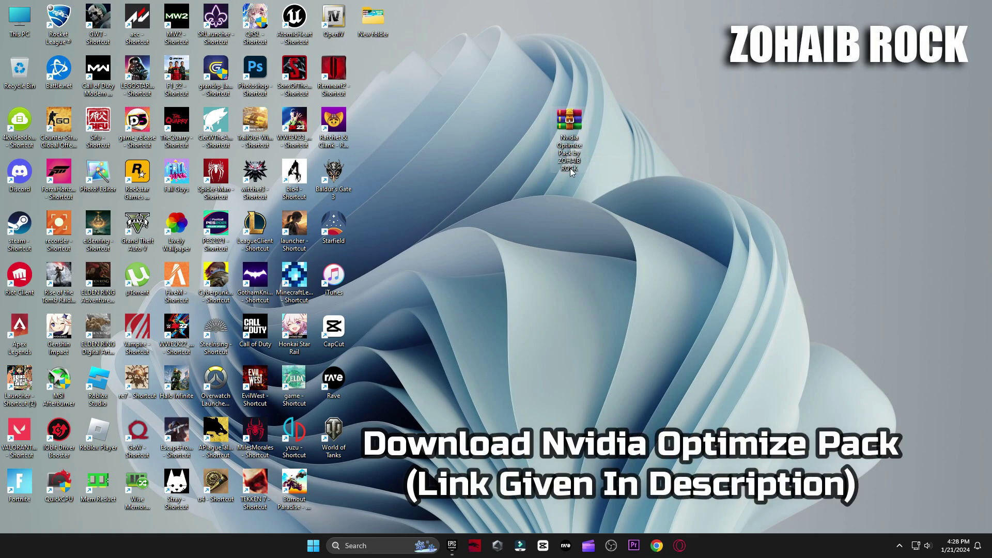
right_click(566, 146)
mouse_move(634, 331)
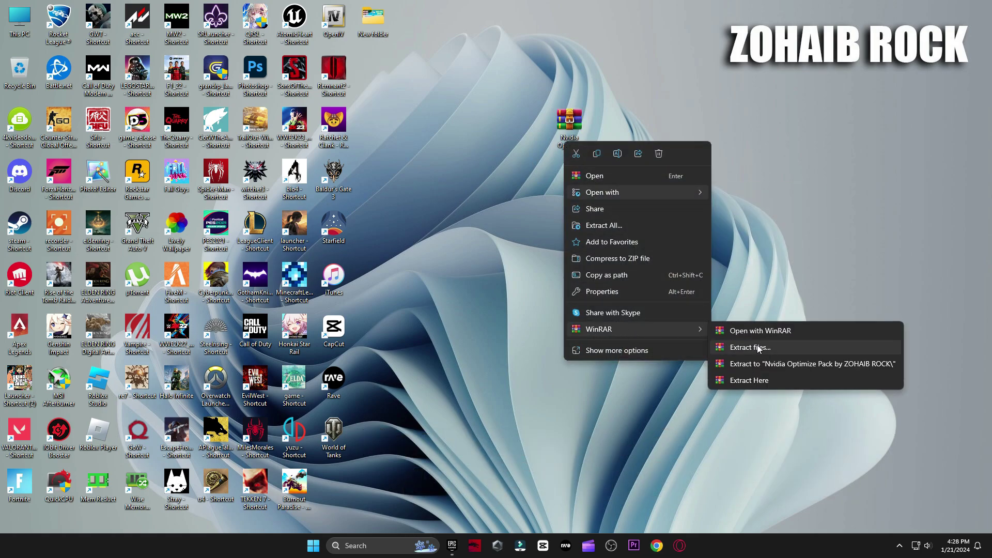
left_click(764, 383)
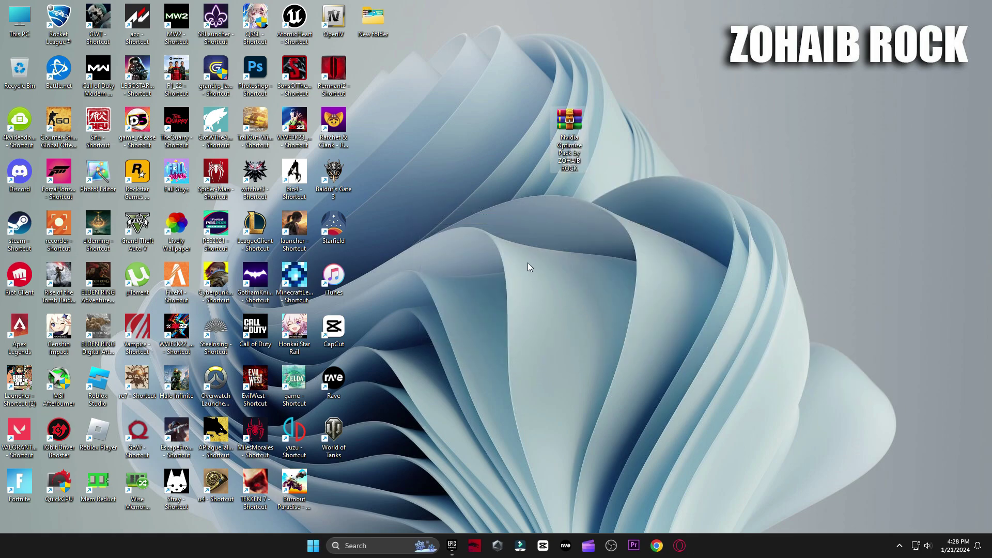
left_click_drag(333, 484, 523, 151)
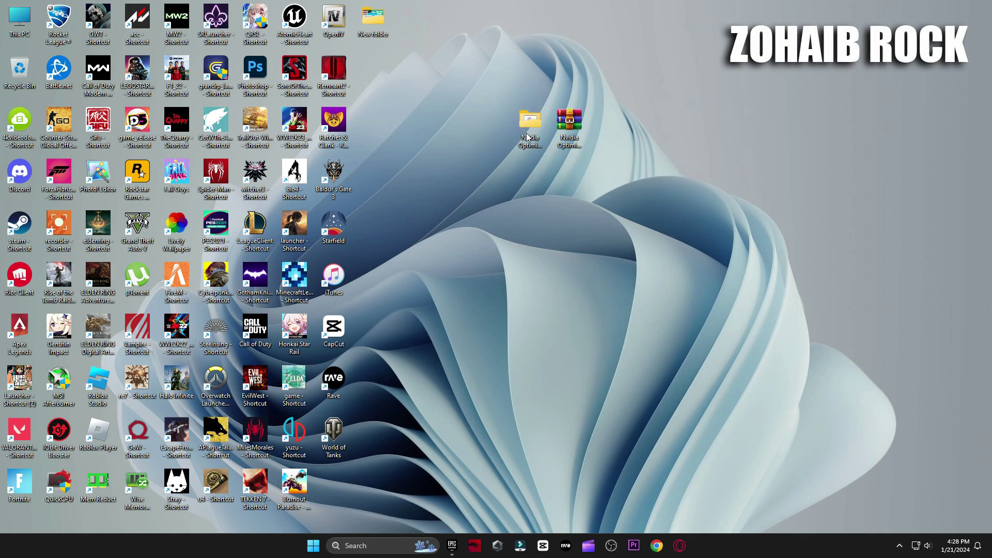
- Open the "1=Windows Settings Best (Registry)" folder inside the extracted Nvidia Optimize Pack
double_click(526, 133)
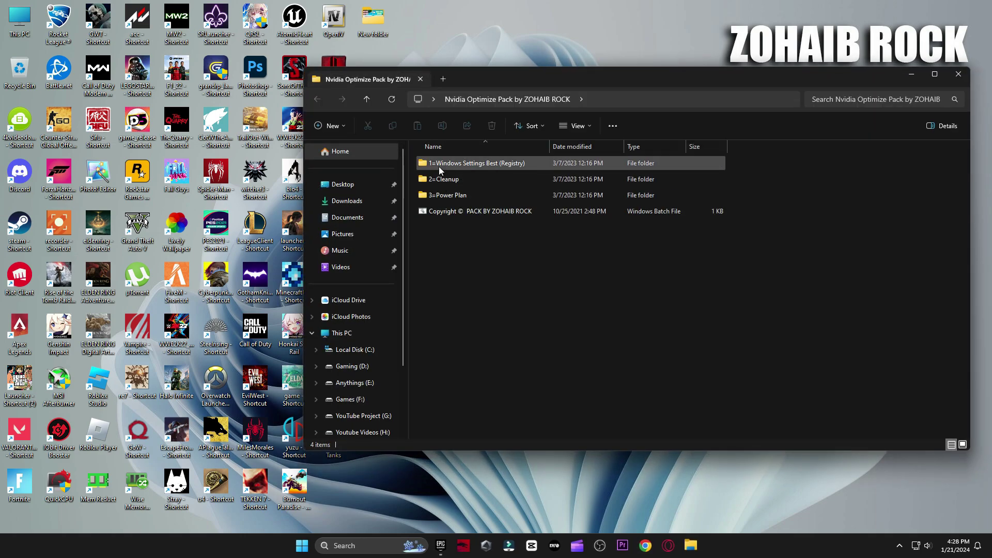
double_click(486, 163)
- Open Windows Settings and look through the System page
key("super")
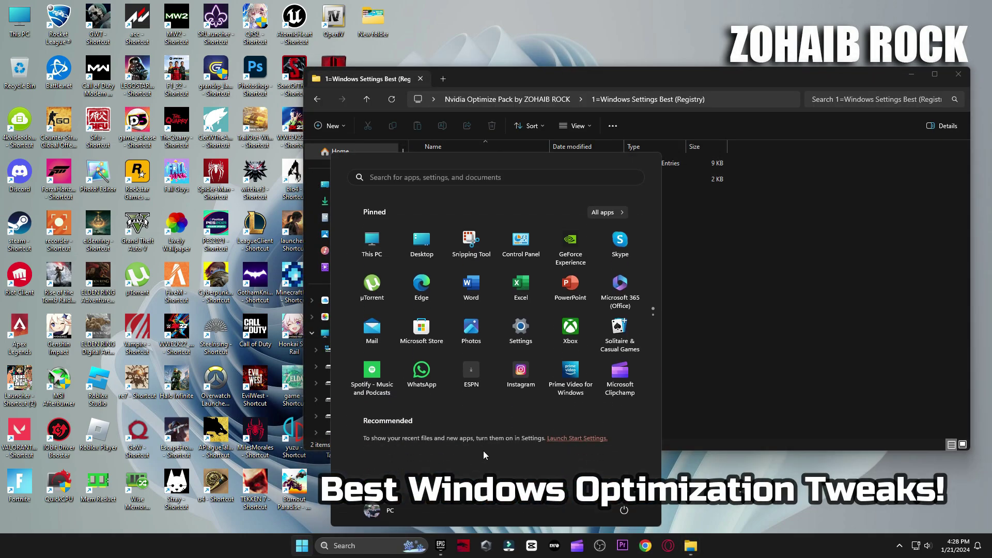
left_click(521, 331)
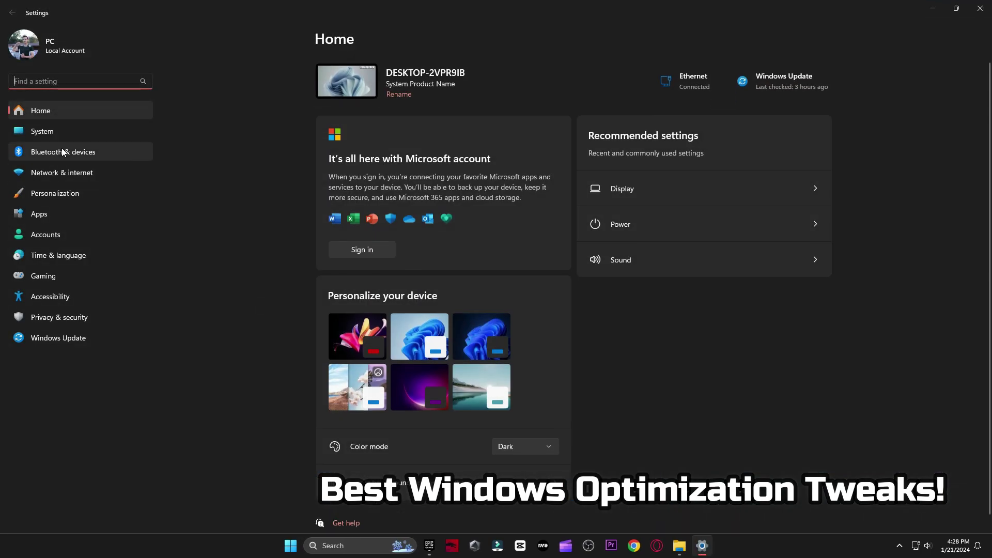
left_click(52, 131)
scroll(269, 270, "down", 5)
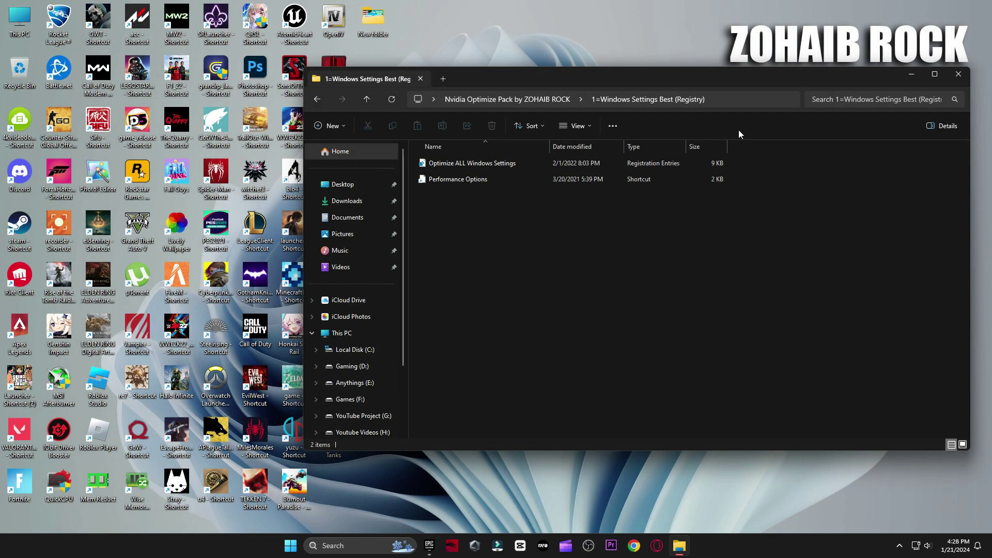
- Merge the "Optimize ALL Windows Settings" file into the Windows registry and accept the prompts
double_click(467, 163)
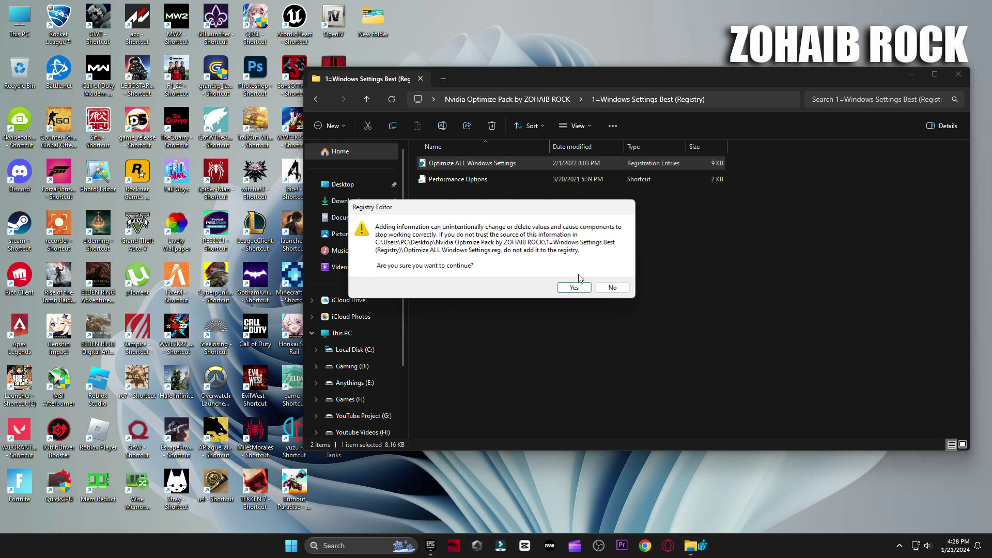
left_click(571, 288)
left_click(611, 276)
- Open the Performance Options shortcut and accept the visual effects with "Let Windows choose what's best for my computer" selected
double_click(467, 179)
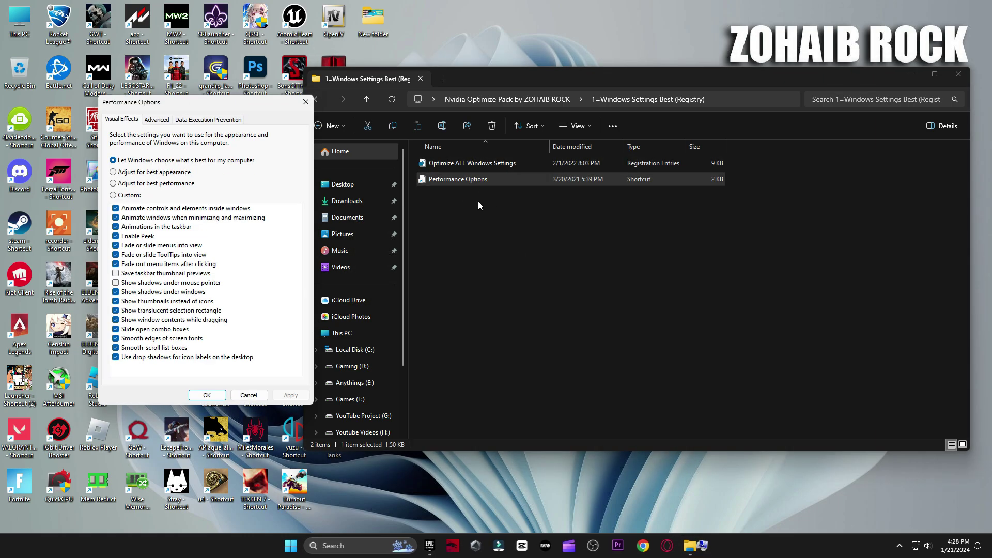
left_click_drag(253, 105, 574, 76)
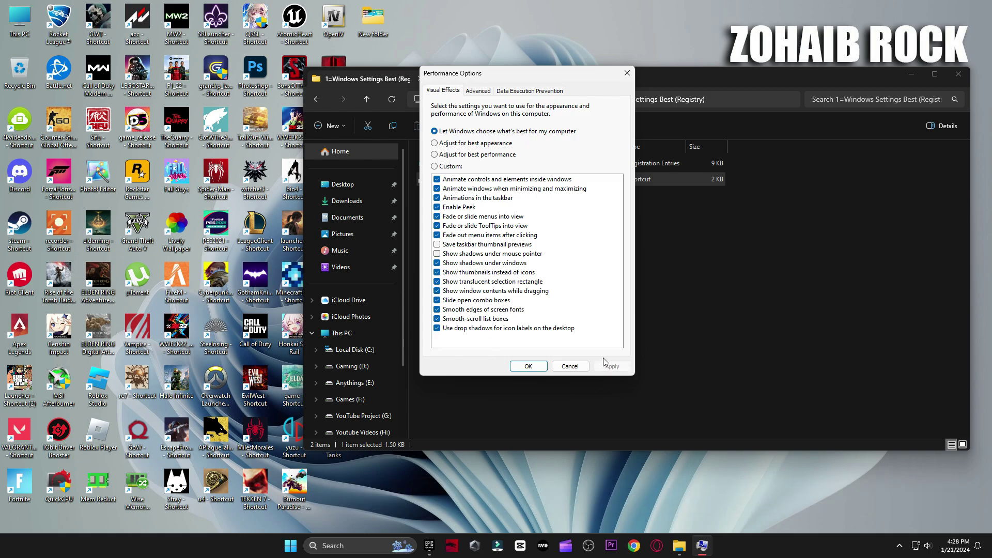
left_click(529, 367)
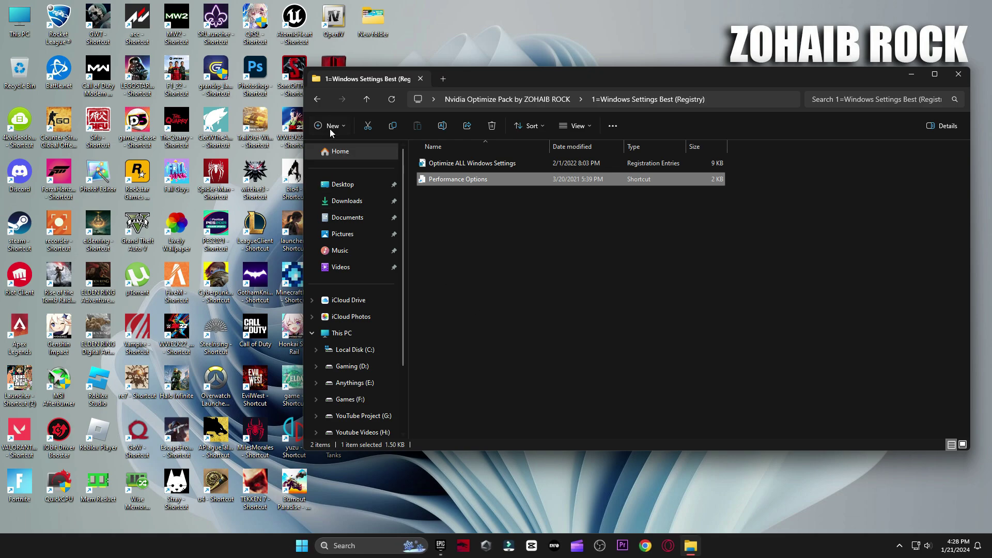
- Run the Delete Prefetch Files, Delete Temporary Files and Delete Windows Update Cache scripts from the pack's "2=Cleanup" folder
key("alt+Left")
left_click(444, 180)
double_click(443, 180)
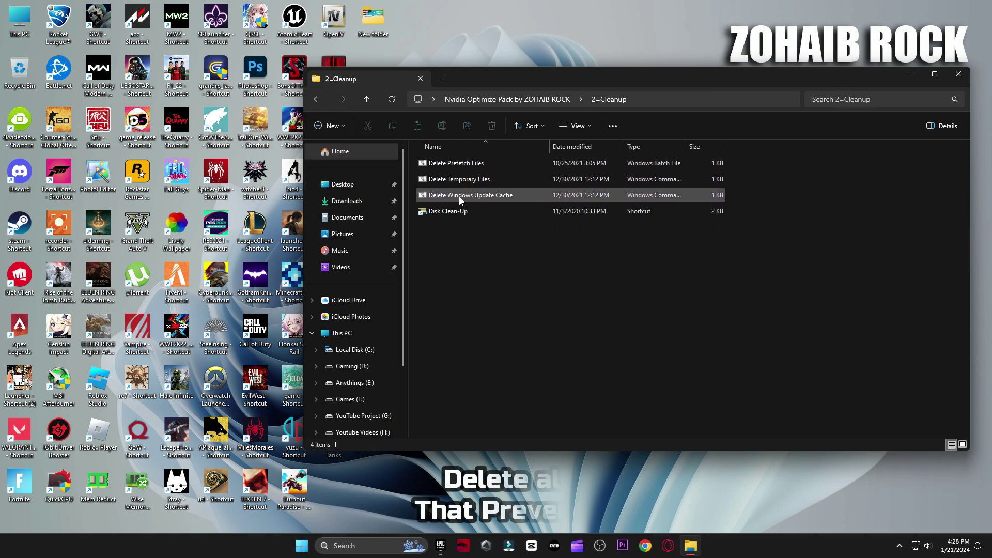
left_click(450, 165)
double_click(454, 180)
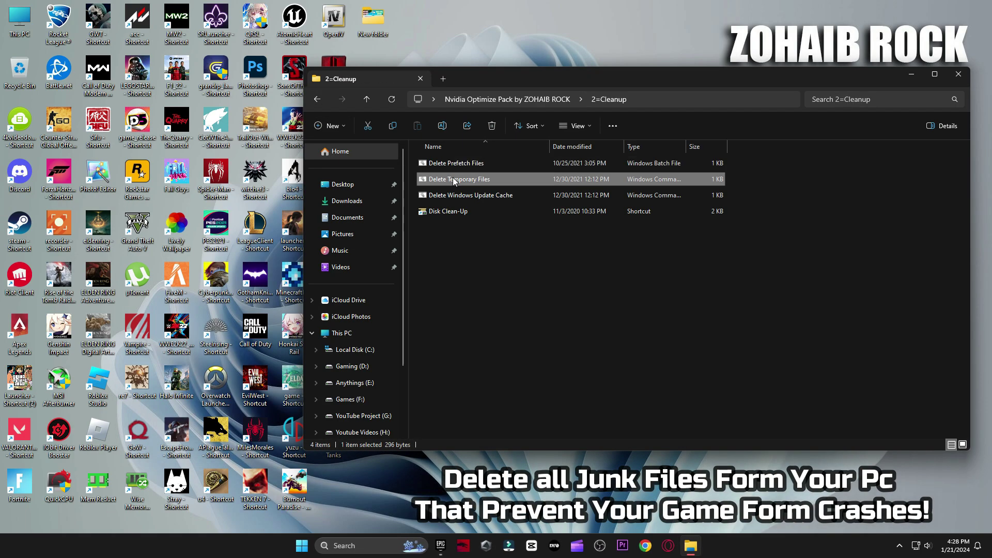
key("Return")
double_click(471, 196)
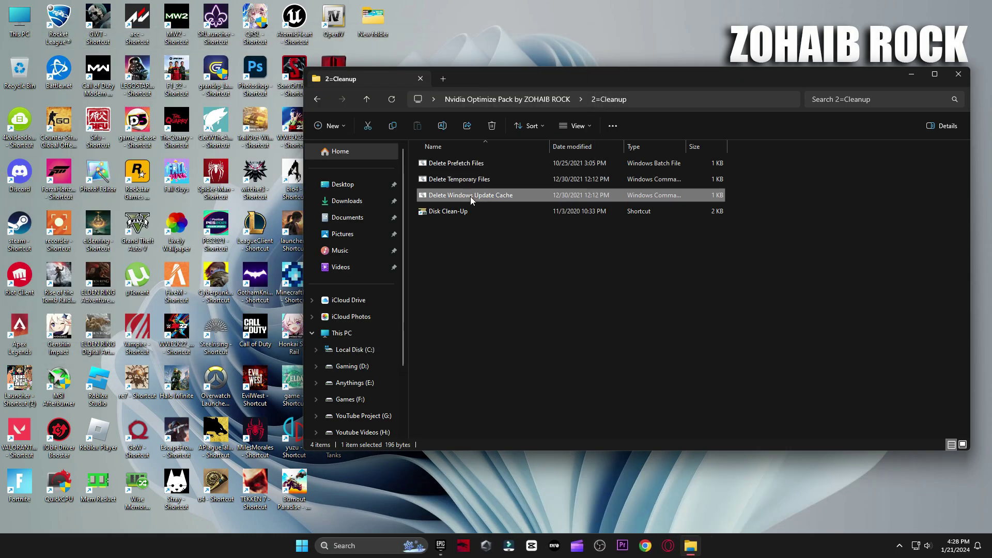
key("Return")
- Run Disk Clean-Up on the C: drive, choose the file categories to remove and confirm their permanent deletion
double_click(470, 211)
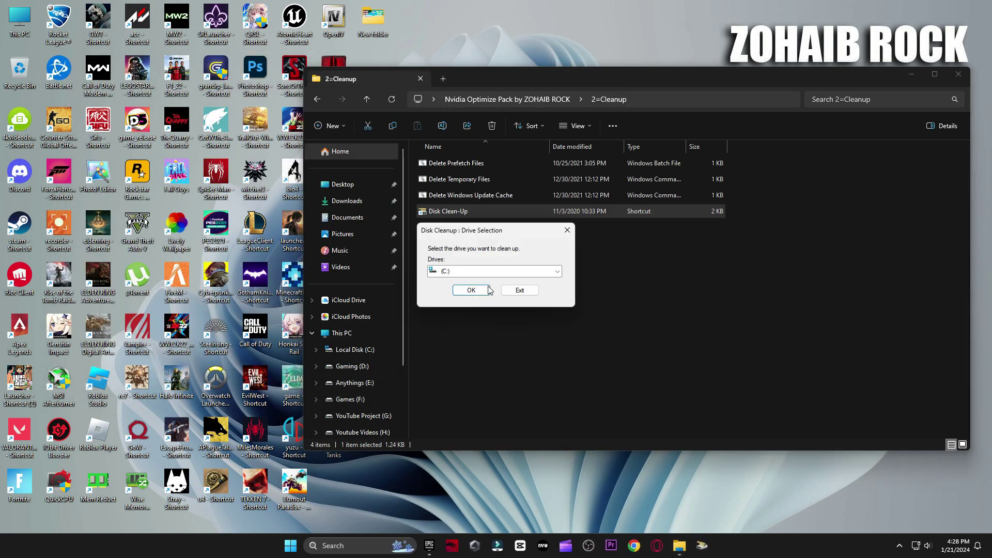
key("Return")
left_click(910, 74)
left_click_drag(171, 75, 546, 64)
left_click(465, 163)
scroll(466, 158, "down", 1)
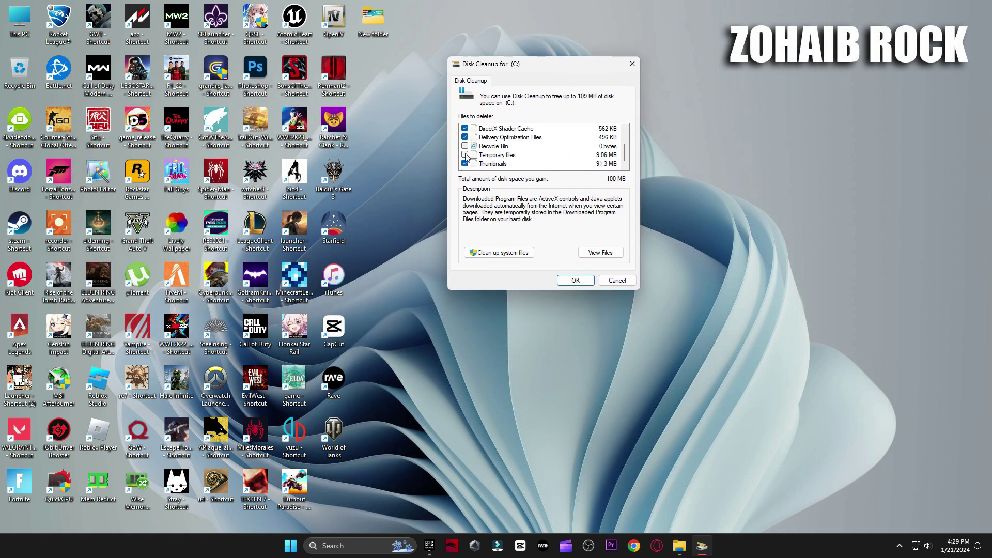
left_click(574, 281)
left_click(529, 275)
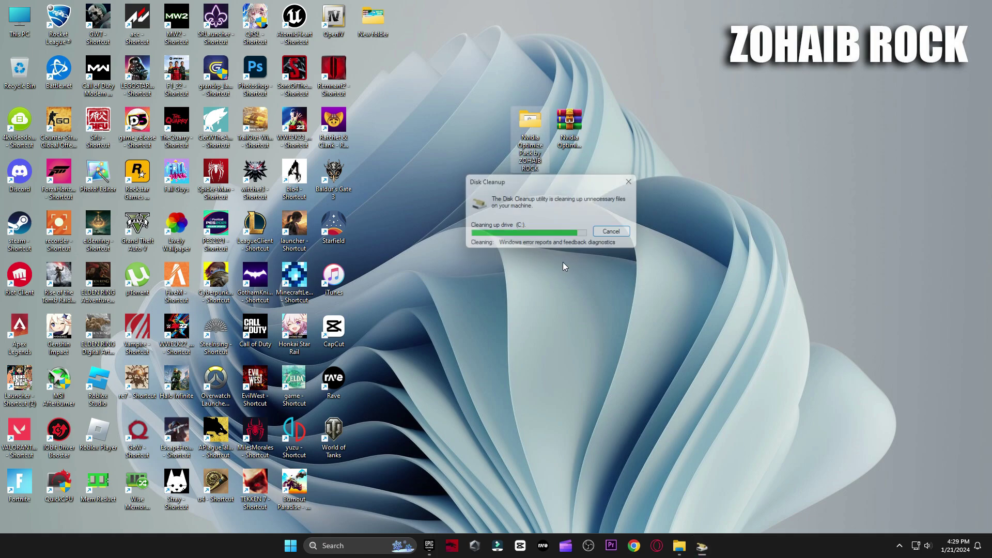
- Open the pack's "3=Power Plan" folder, launch the installed QuickCPU from the desktop and close the folder window
left_click(691, 546)
key("alt+Left")
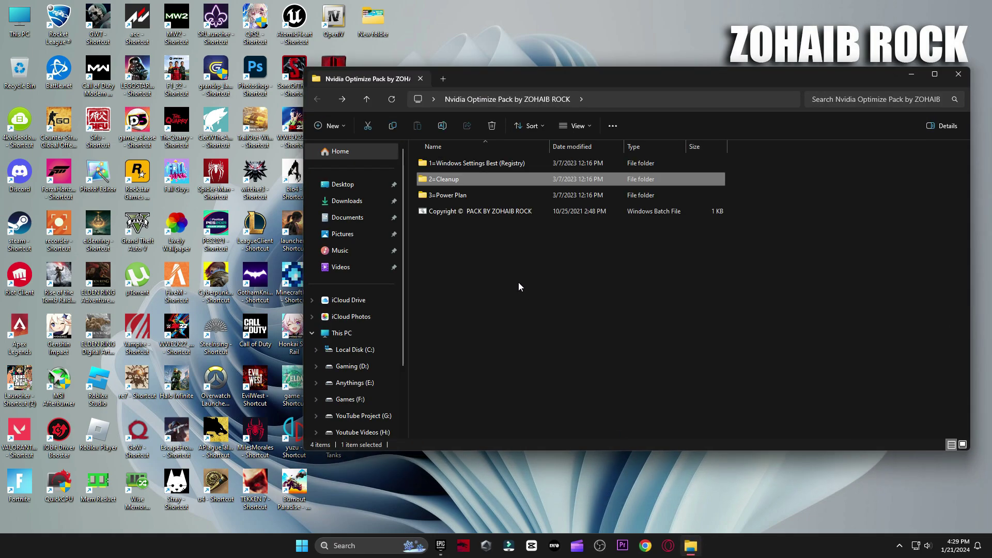
double_click(456, 195)
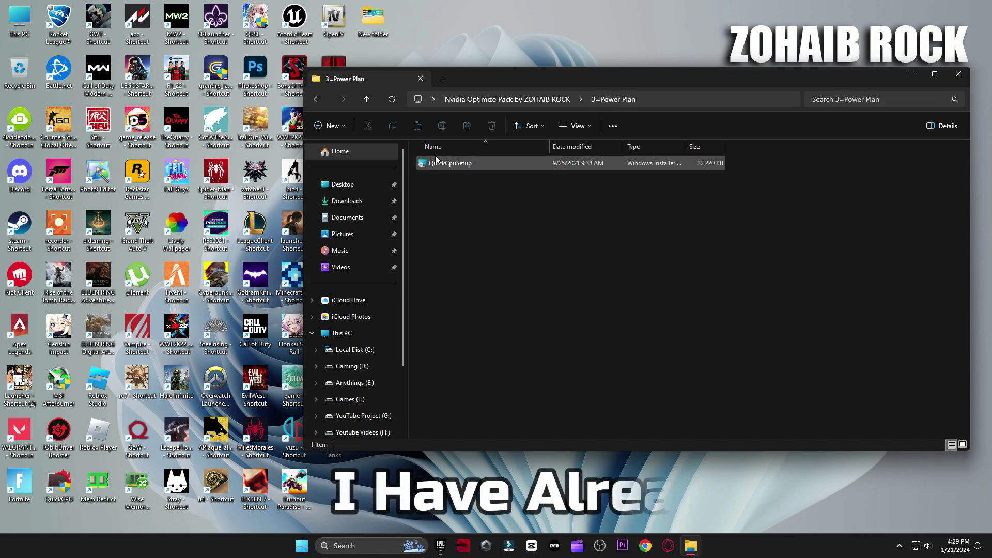
double_click(59, 487)
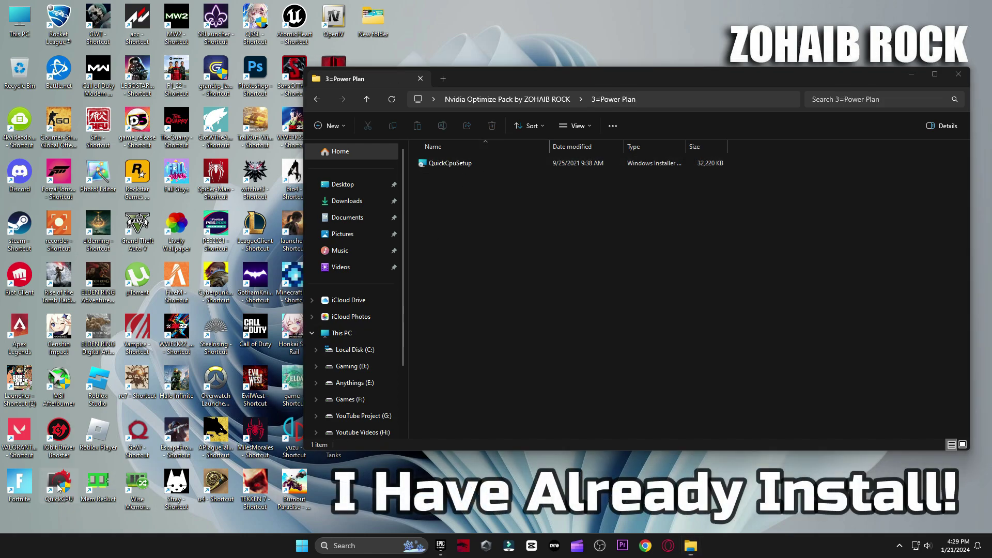
left_click(958, 74)
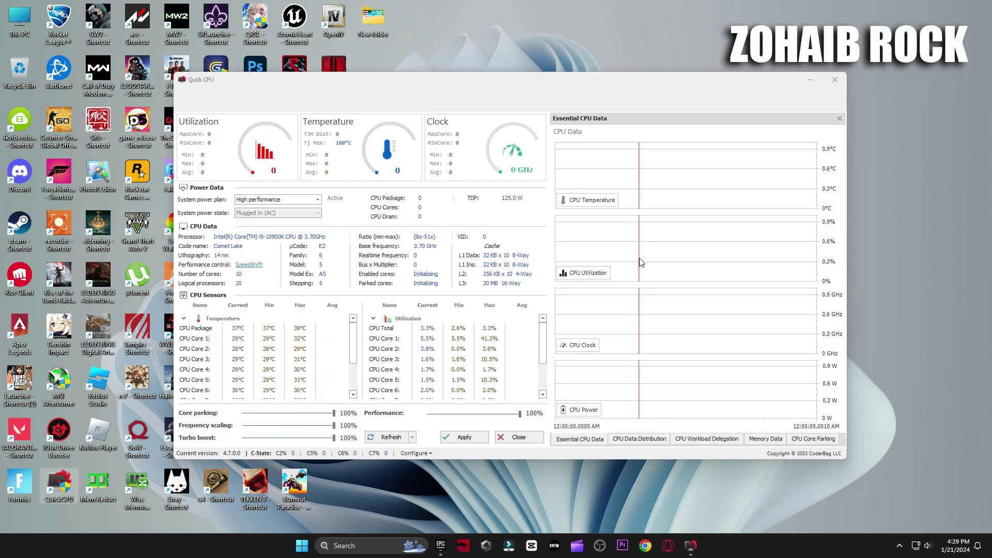
left_click(587, 304)
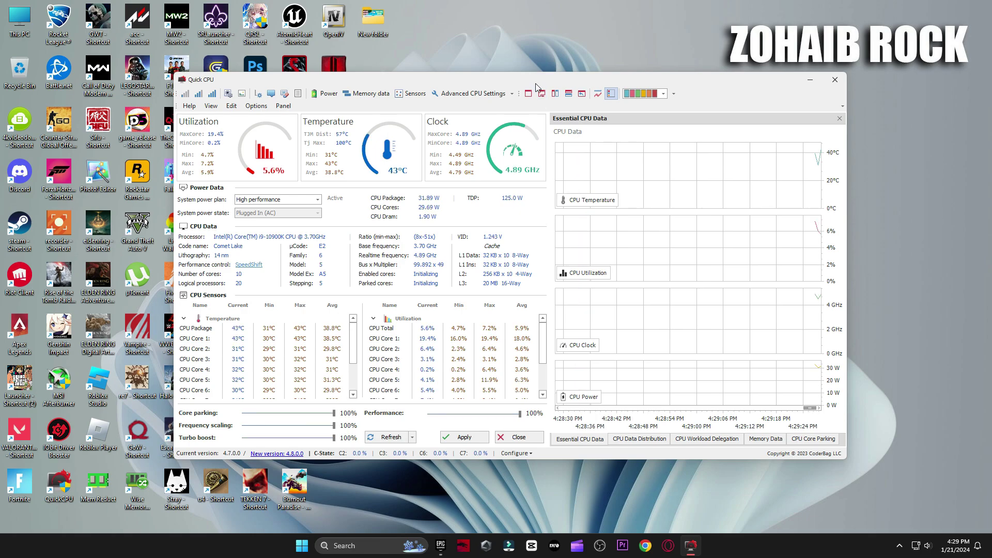
- Select the High performance system power plan with the CPU sliders at 100%, apply the settings and close Quick CPU
left_click_drag(541, 84, 669, 83)
left_click(441, 200)
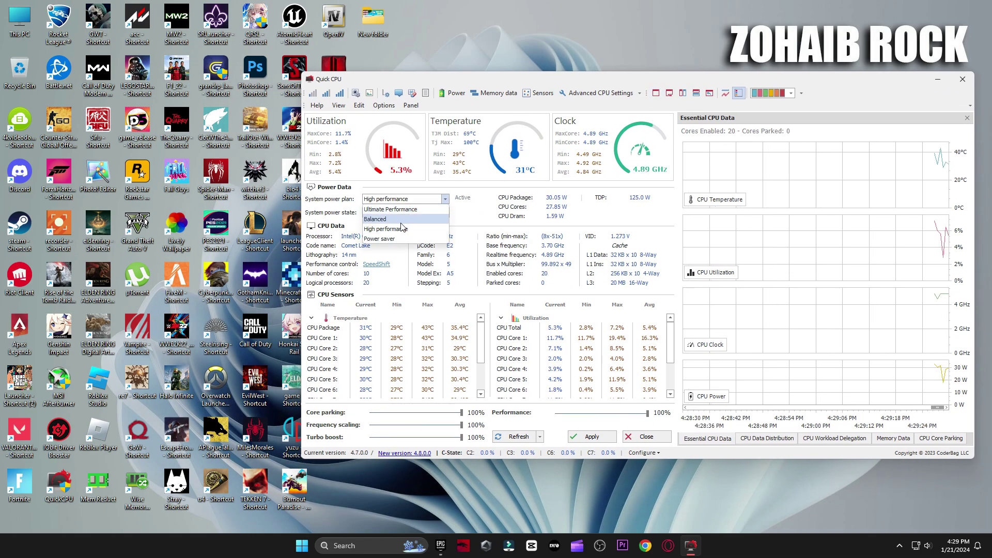
left_click(432, 230)
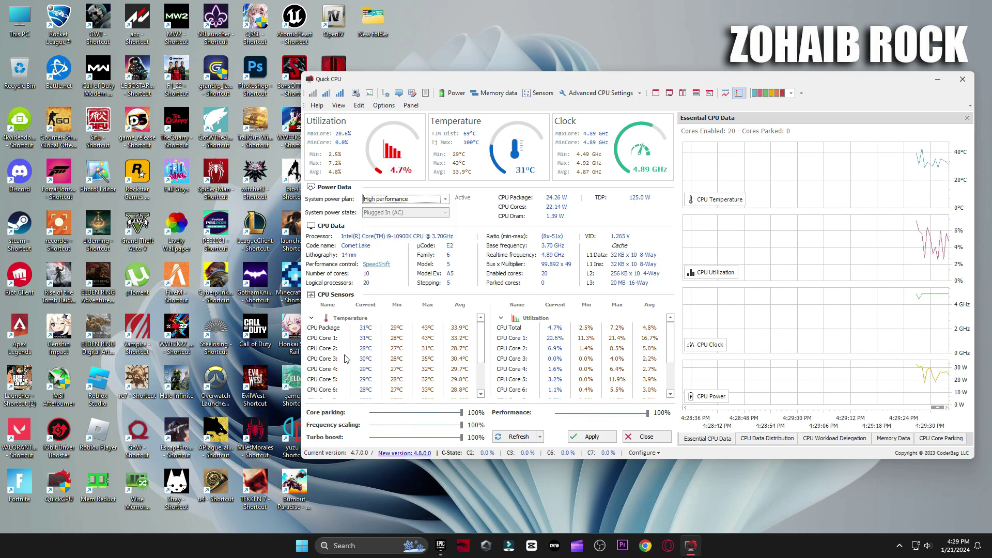
left_click_drag(461, 425, 397, 429)
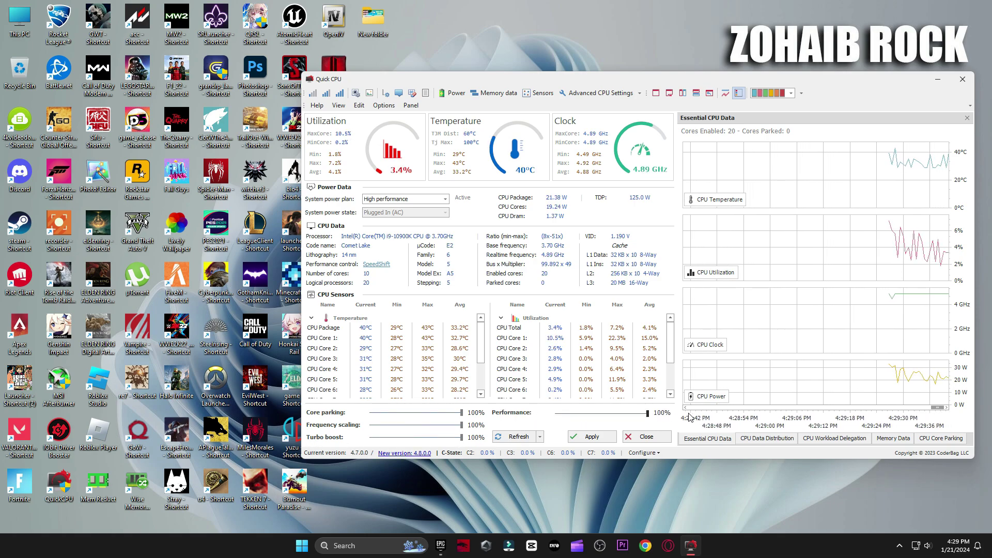
left_click(593, 436)
left_click(693, 296)
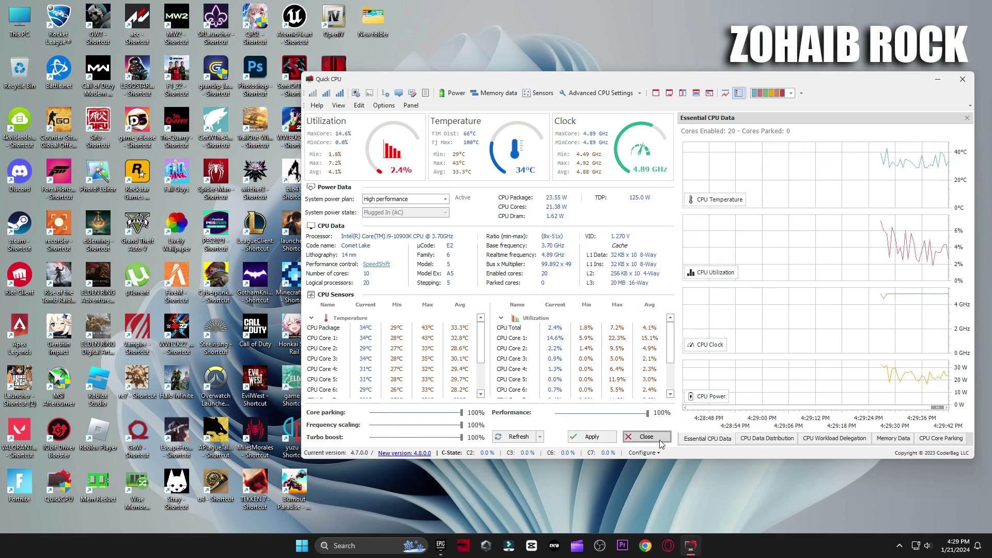
left_click(647, 437)
- Find the Windows power plan settings by searching for "power", choose the High performance plan and close Power Options
left_click(371, 542)
type("power")
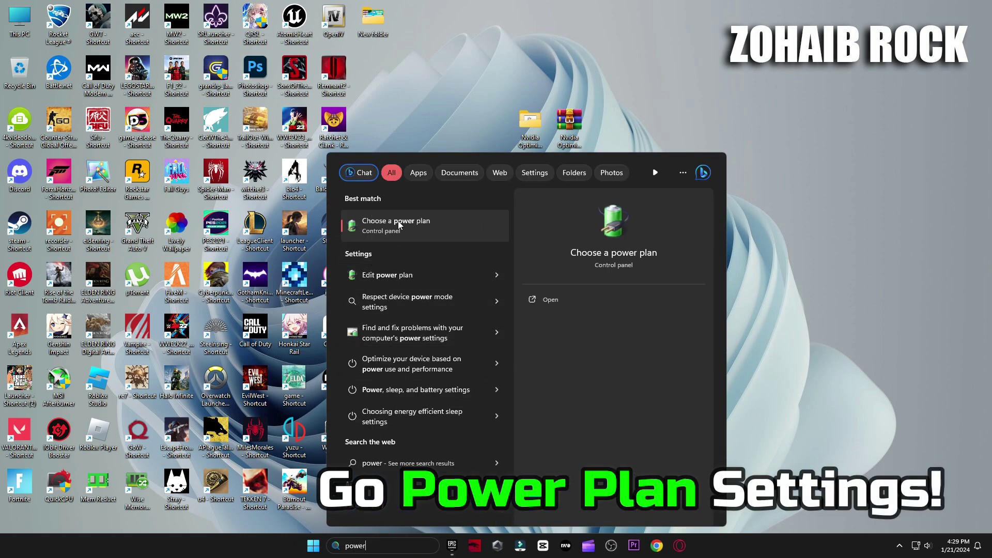
left_click(405, 234)
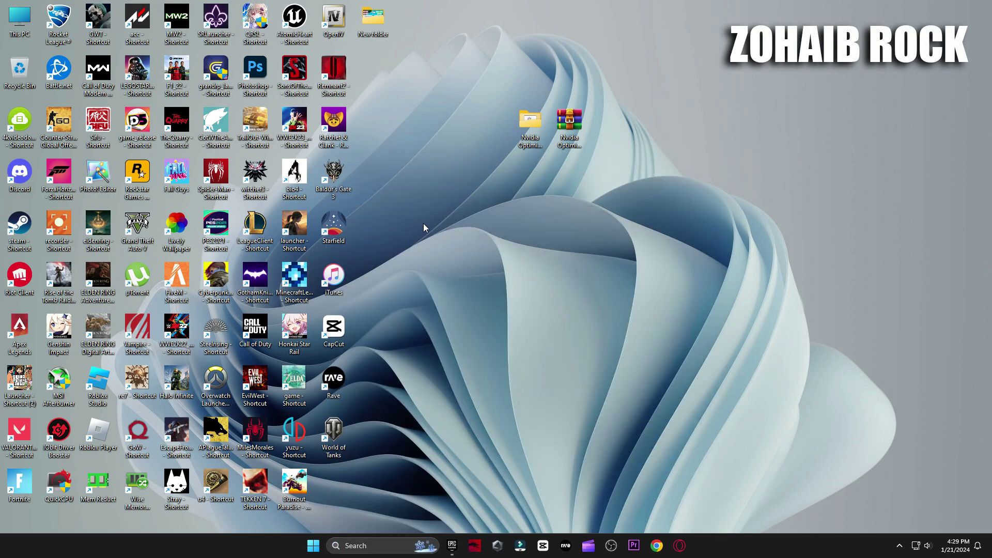
left_click(478, 264)
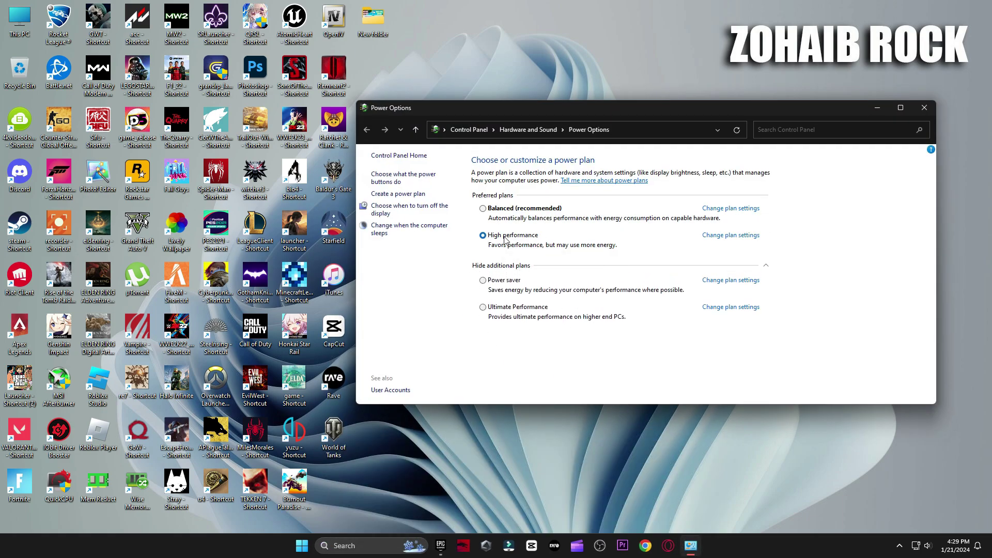
left_click(766, 265)
left_click(924, 107)
- Open NVIDIA Control Panel from the desktop with "Use the advanced 3D image settings" selected
right_click(442, 101)
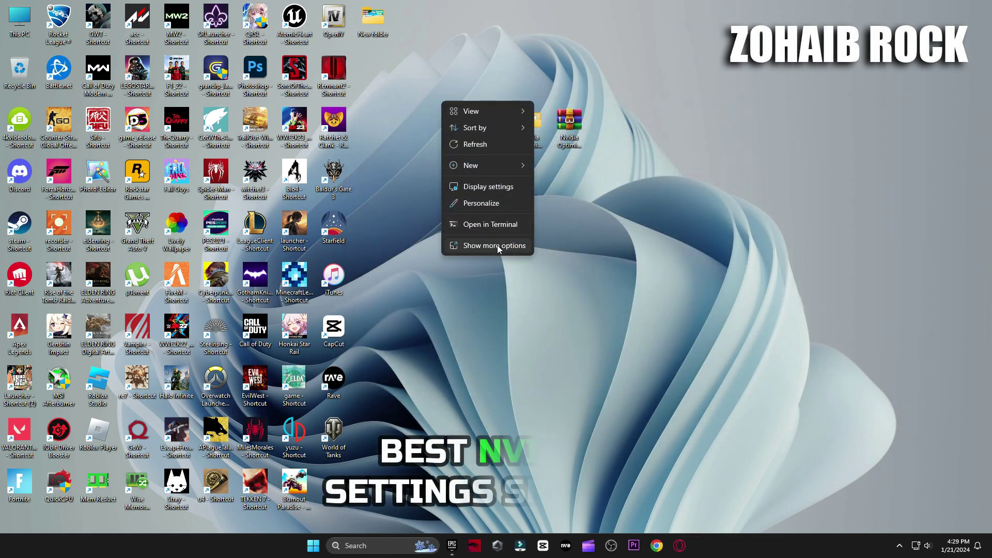
left_click(497, 244)
left_click(497, 172)
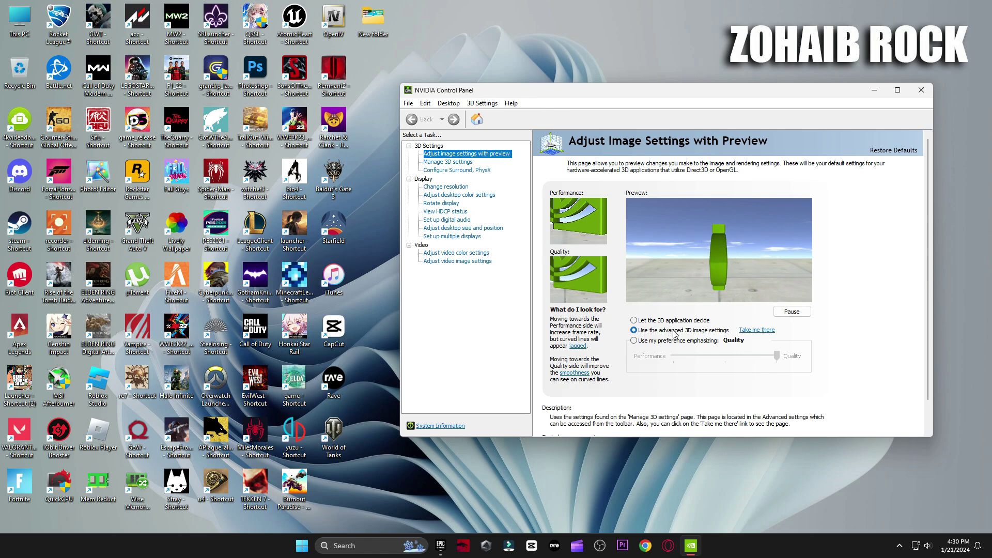
- Set Power management mode to "Prefer maximum performance" in the global 3D settings
left_click(460, 162)
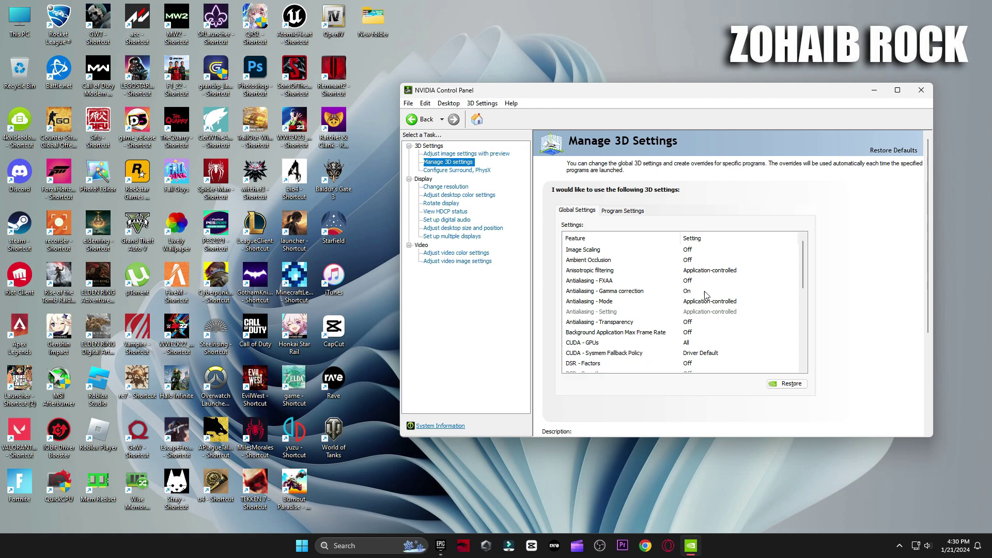
scroll(783, 300, "down", 4)
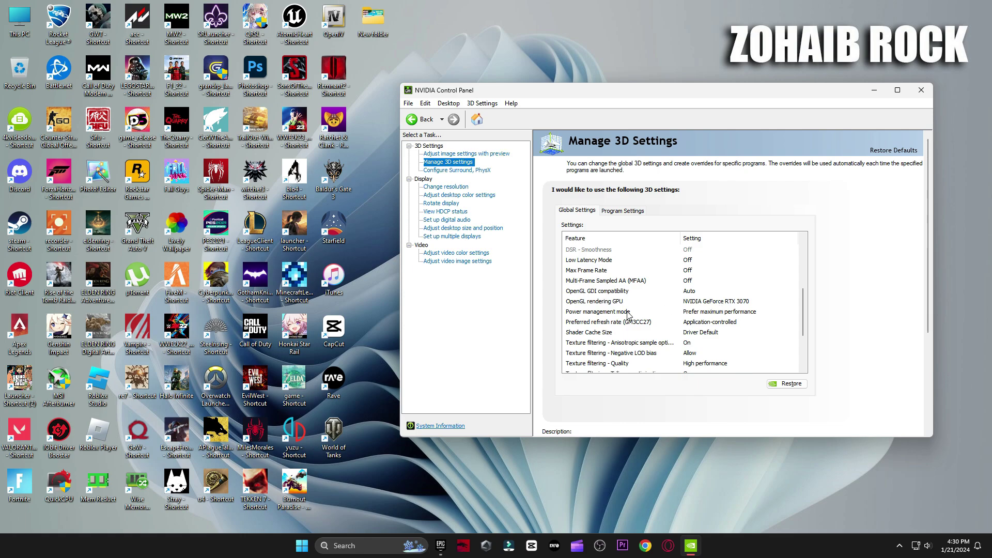
left_click(604, 314)
left_click(704, 314)
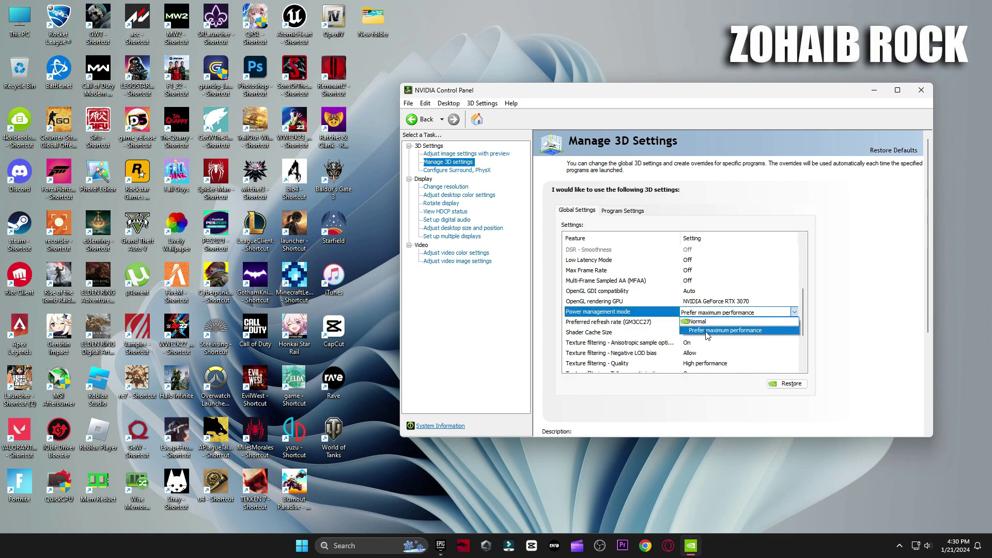
left_click(708, 331)
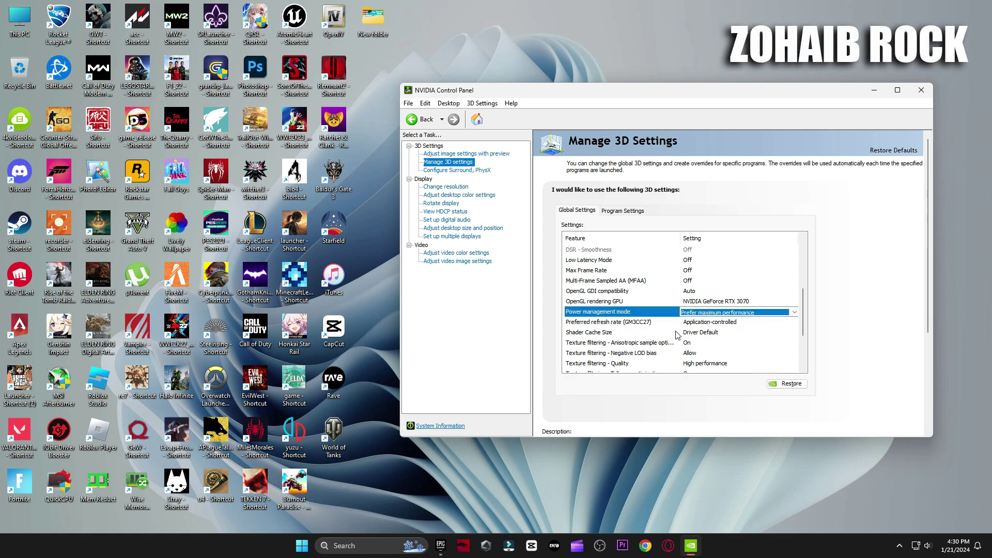
- Set "Texture filtering - Quality" to High performance and Vertical sync to Off in the global 3D settings
left_click(620, 364)
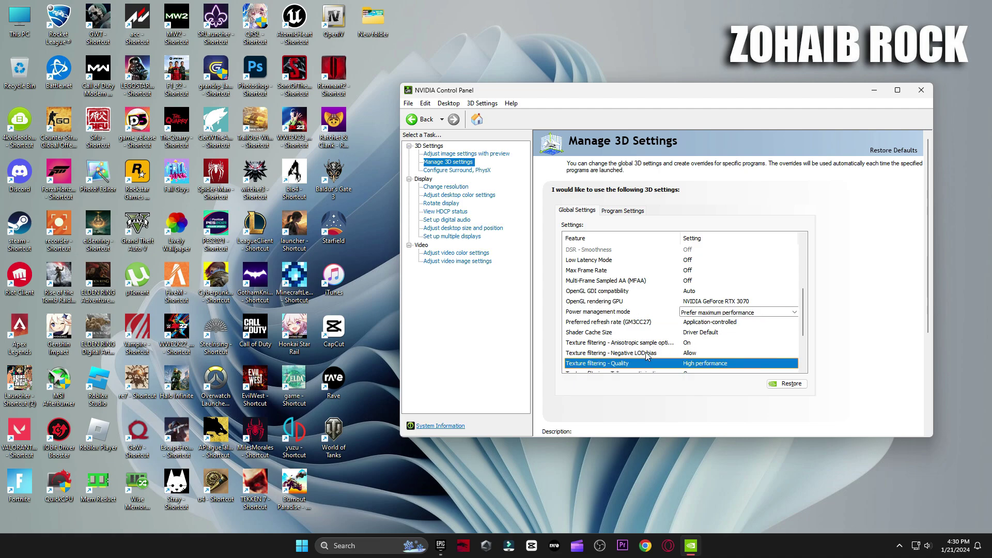
scroll(695, 309, "down", 2)
left_click(698, 302)
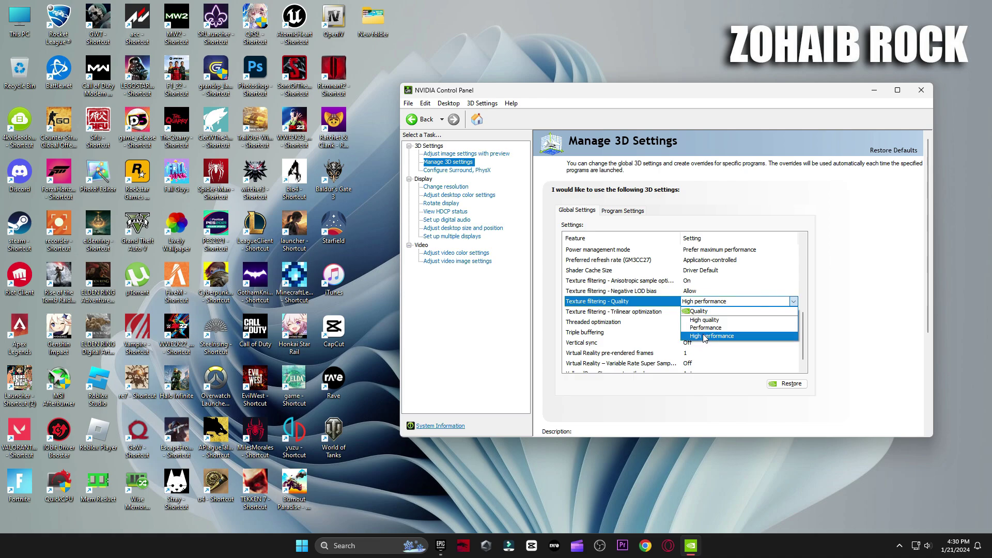
left_click(711, 337)
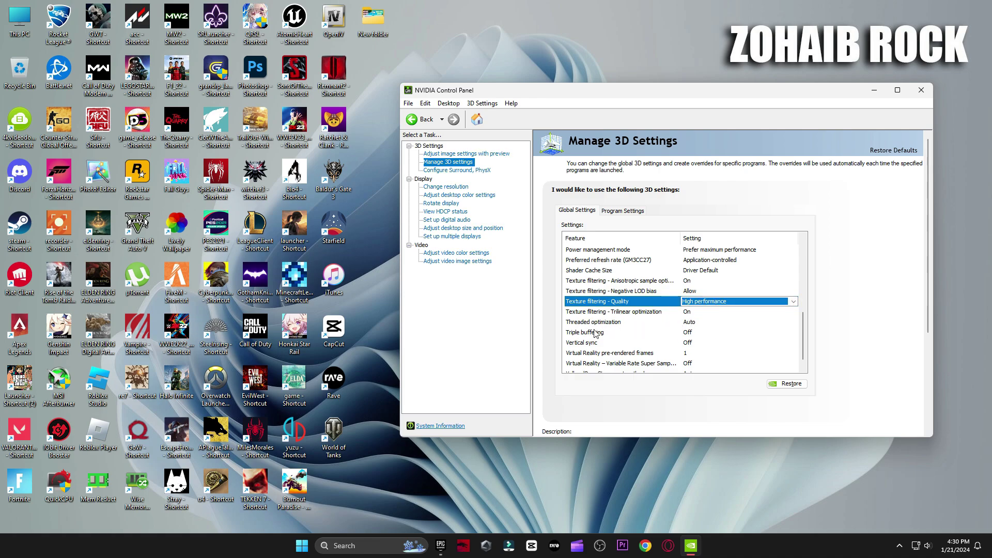
left_click(689, 343)
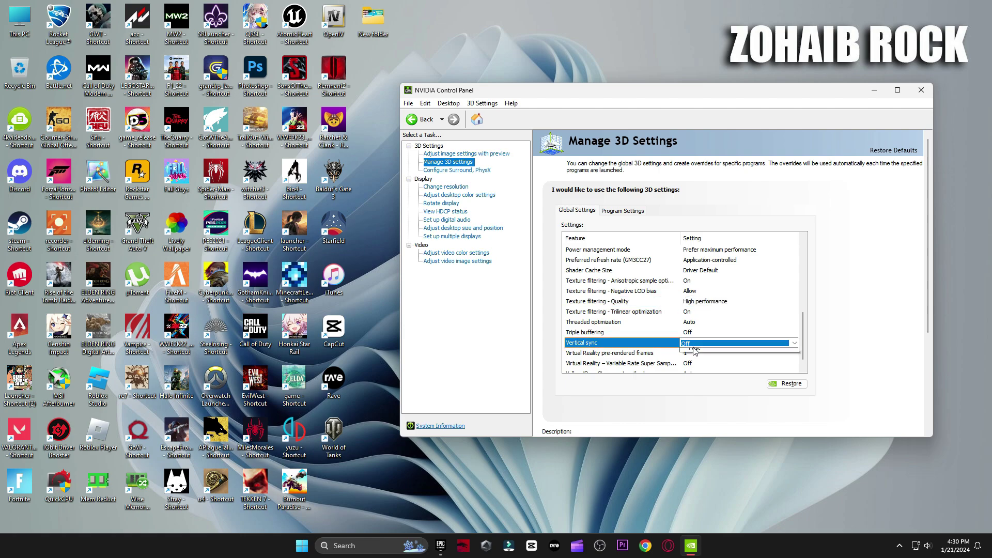
left_click(679, 356)
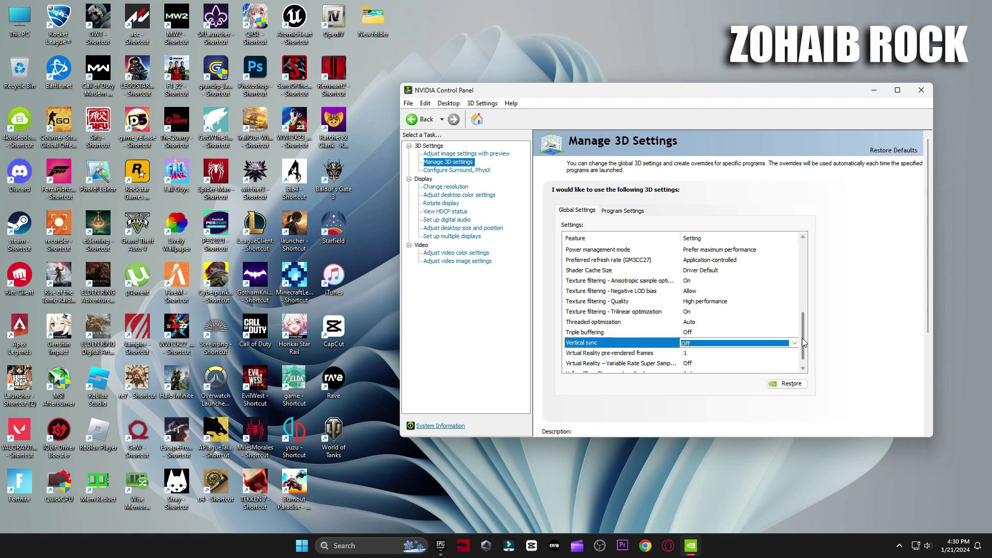
scroll(804, 343, "down", 1)
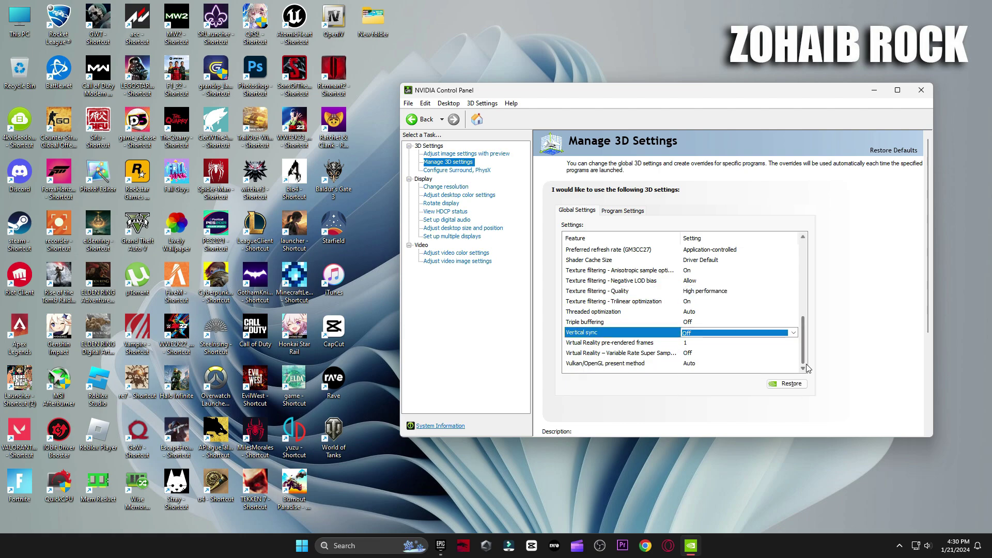
- Set the PhysX processor to NVIDIA GeForce RTX 3070
left_click(474, 171)
left_click(750, 228)
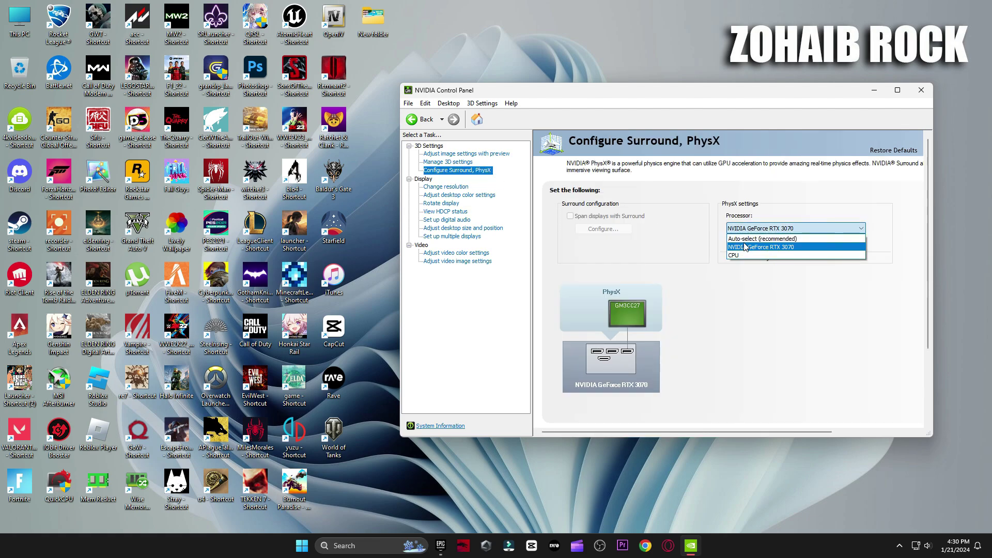
left_click(744, 247)
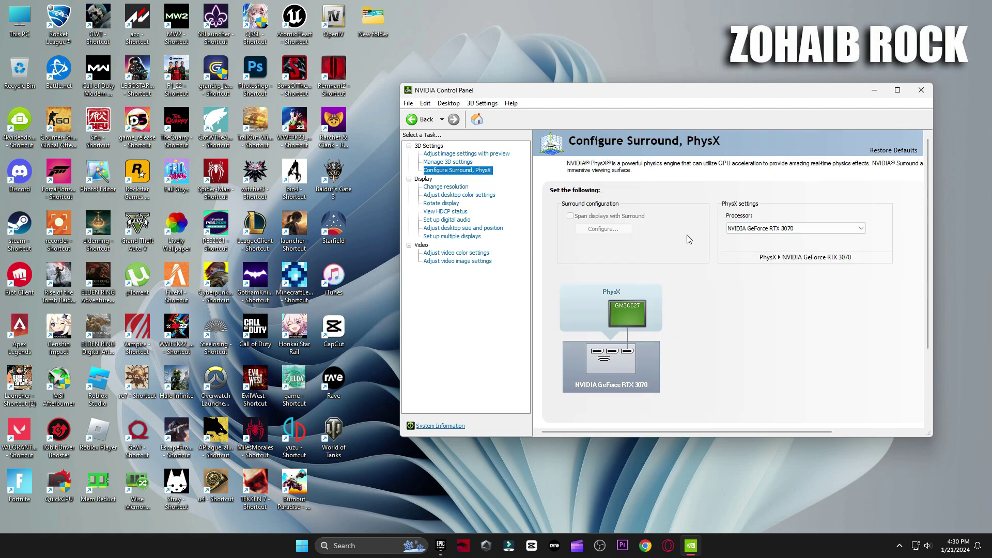
- Set the display's refresh rate to 165Hz at 1920 × 1080 with NVIDIA color settings, apply and keep the changes
left_click(447, 187)
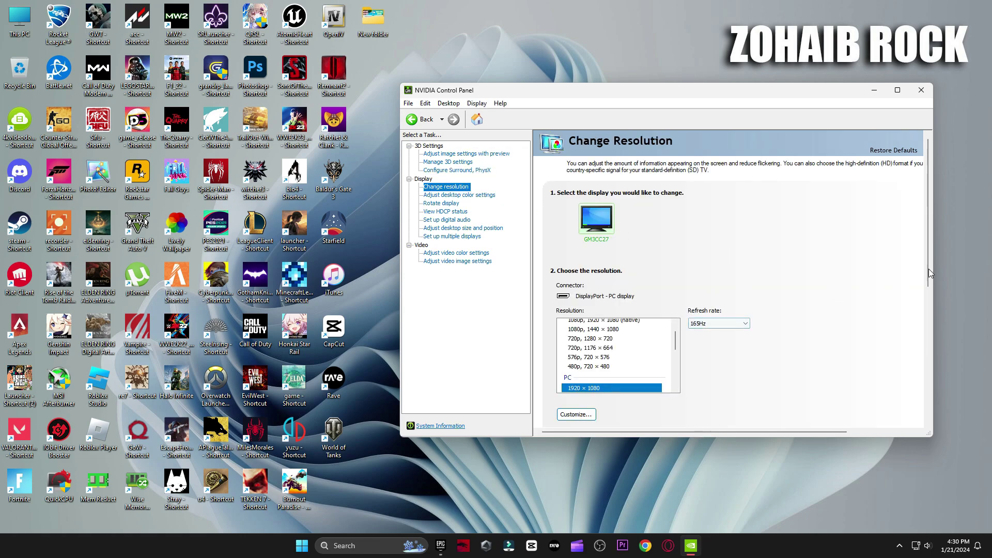
scroll(932, 265, "down", 5)
scroll(592, 228, "down", 2)
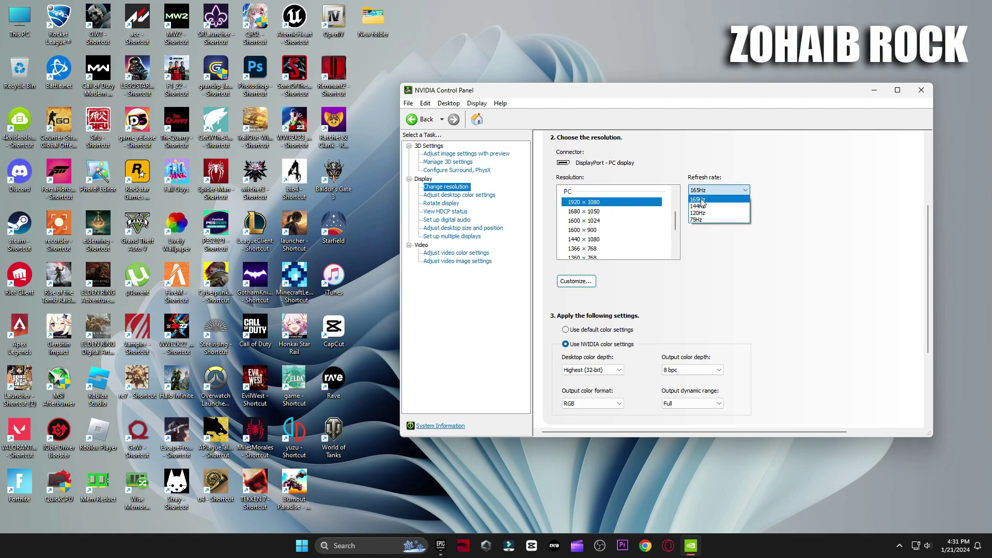
left_click(701, 200)
left_click_drag(932, 265, 931, 304)
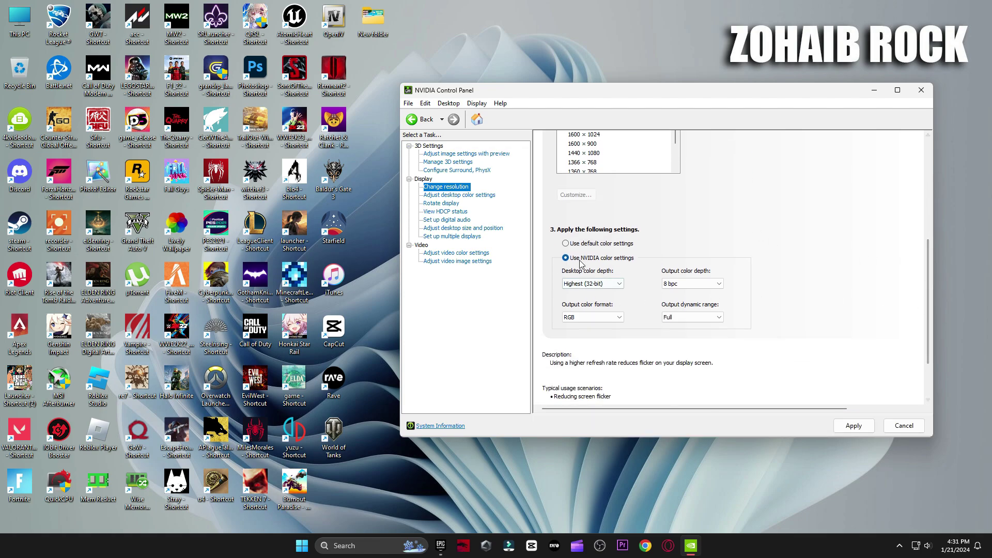
left_click(854, 426)
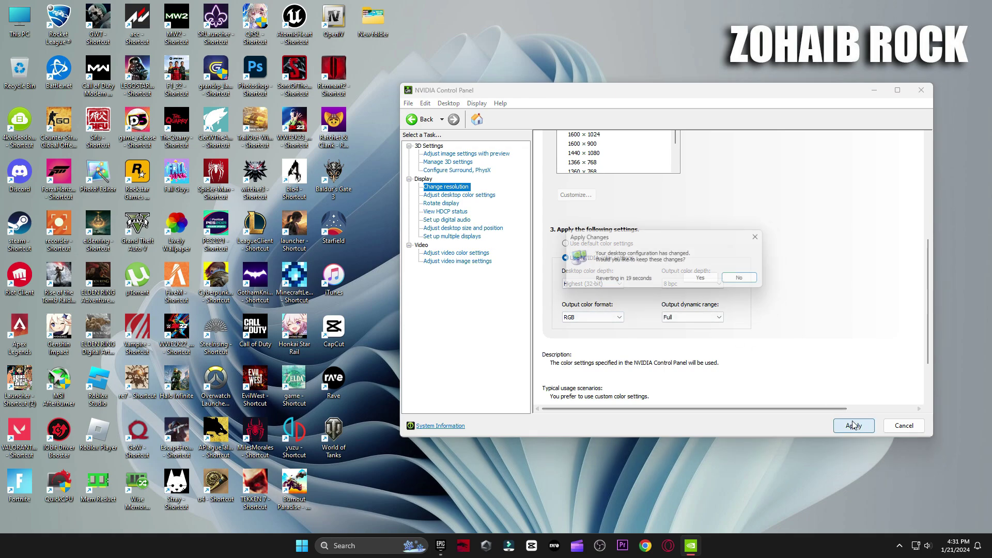
left_click(701, 279)
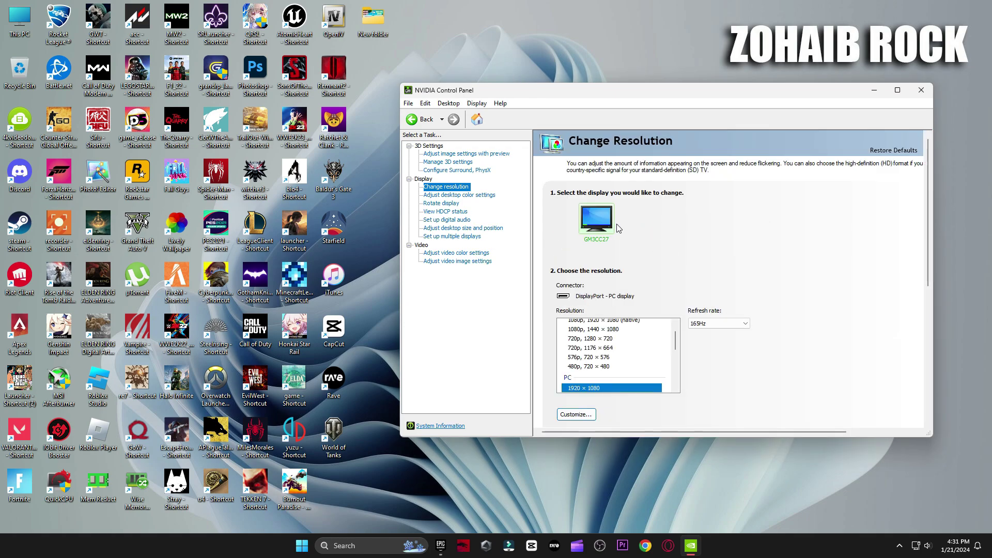
- Examine the desktop color, HDCP, desktop size, multiple display, video and image preview pages of the NVIDIA Control Panel and close it
left_click(474, 196)
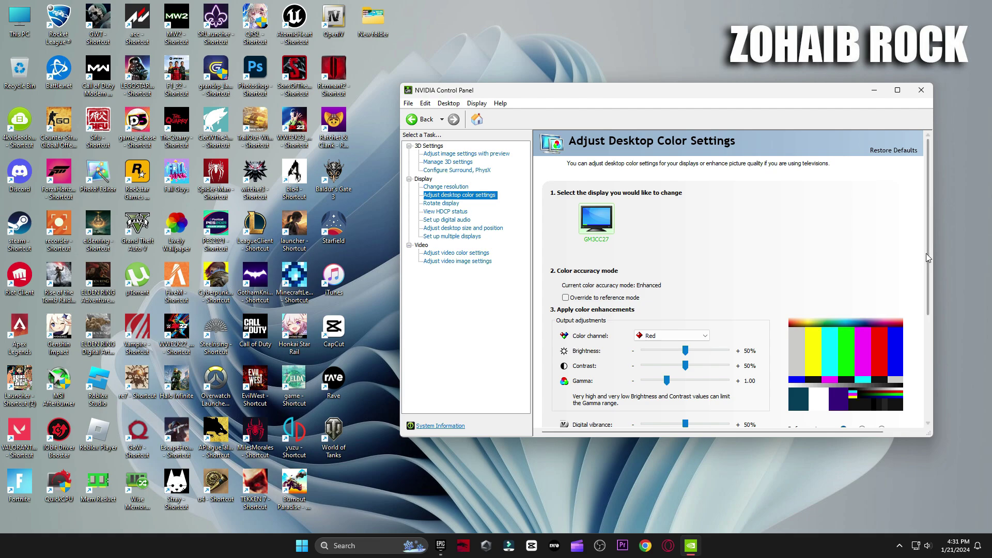
left_click_drag(928, 258, 929, 310)
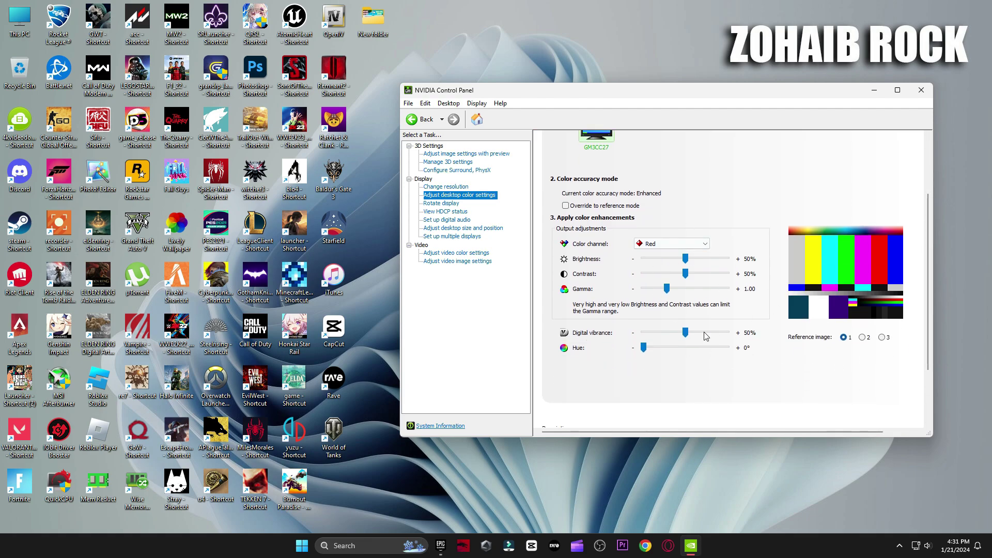
left_click(441, 204)
left_click(448, 212)
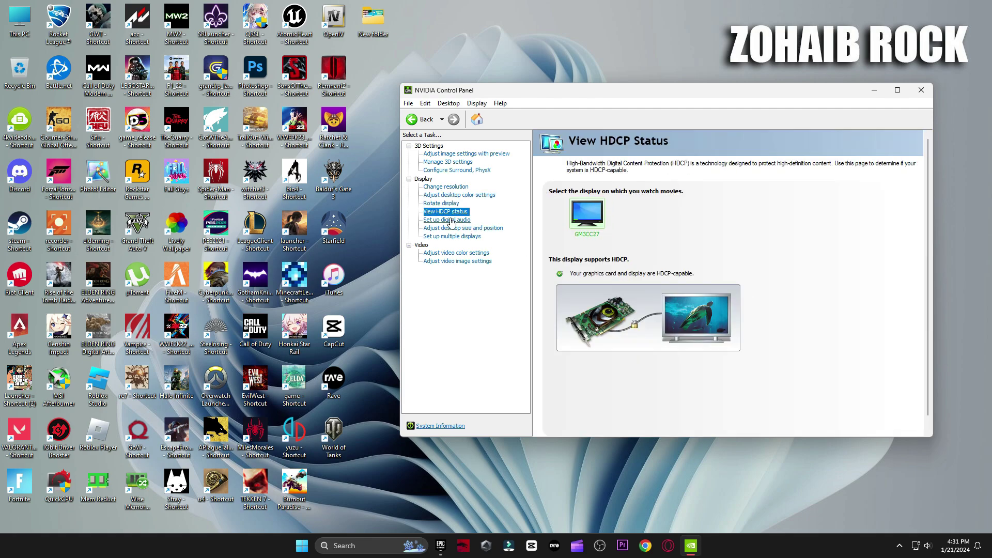
left_click(452, 222)
left_click(458, 229)
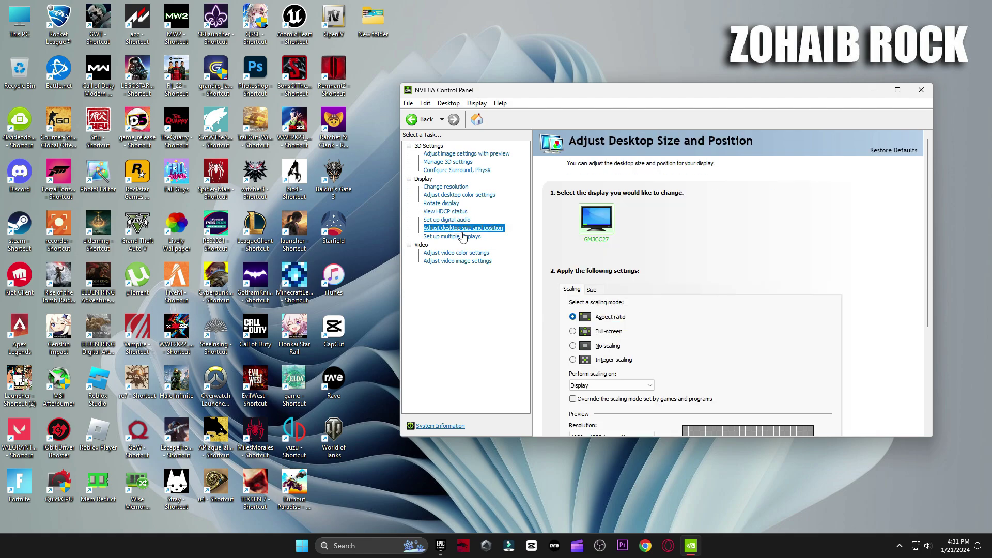
scroll(928, 250, "down", 3)
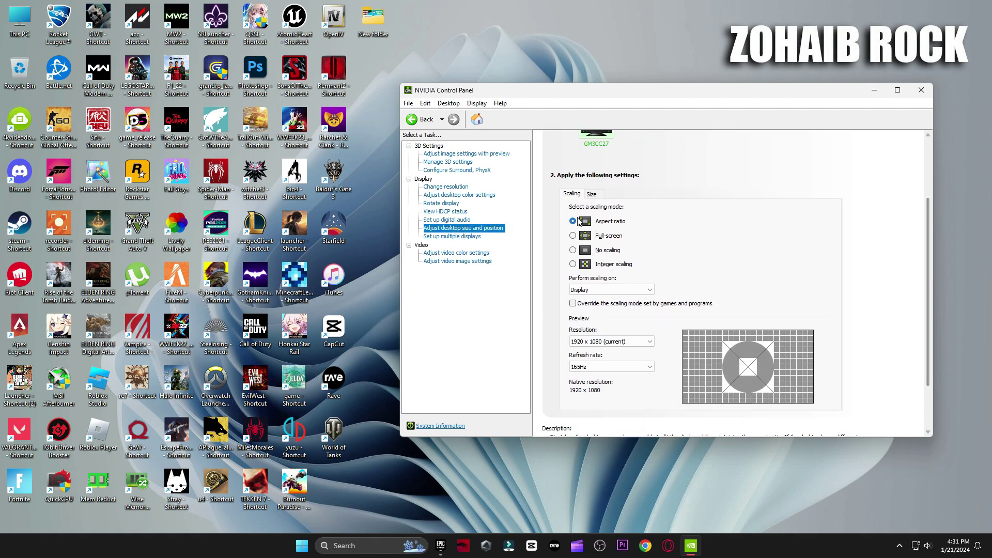
left_click(455, 236)
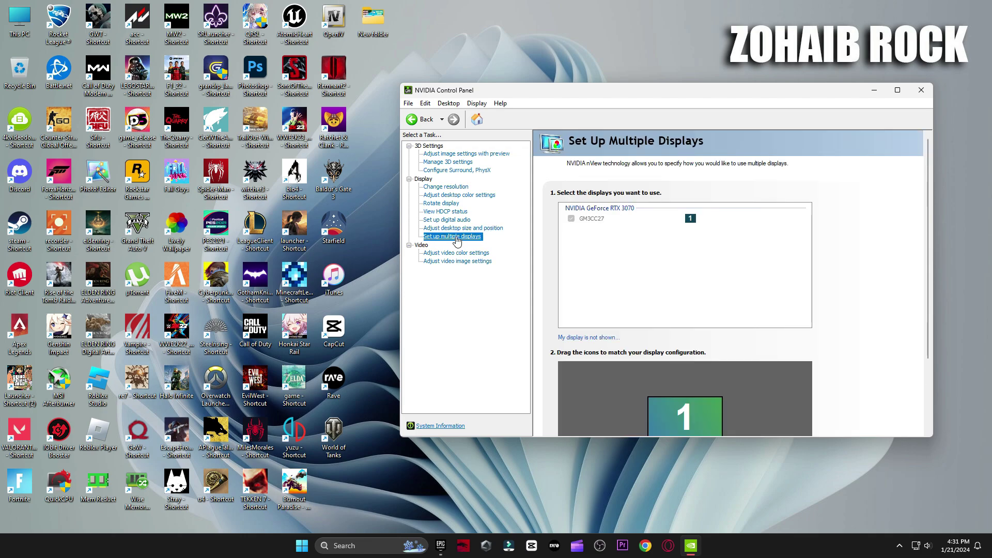
scroll(853, 252, "down", 3)
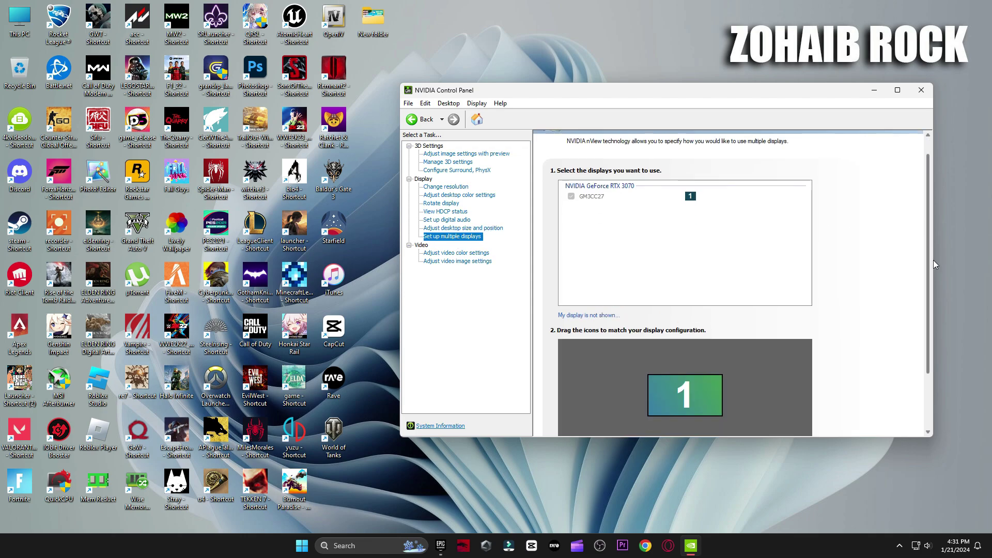
left_click(454, 254)
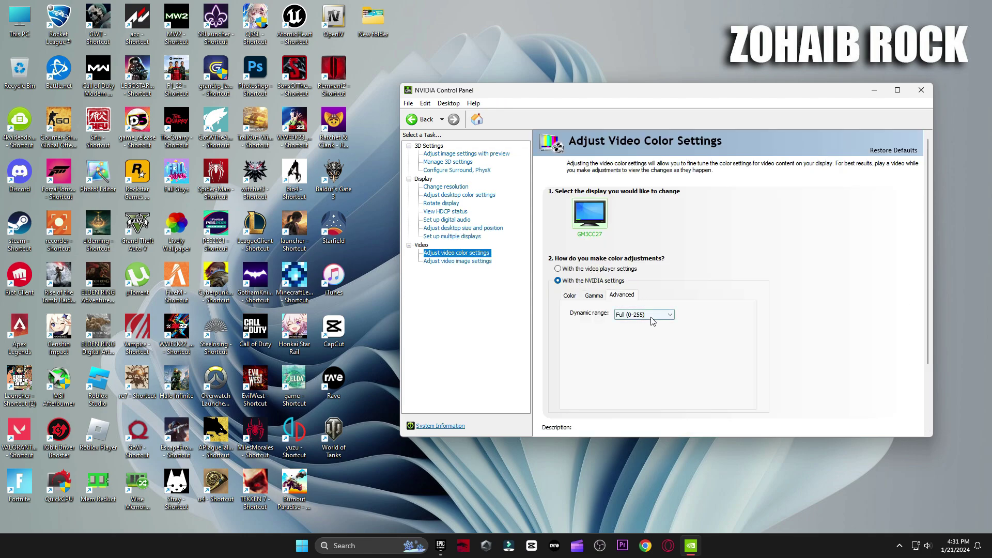
left_click(458, 261)
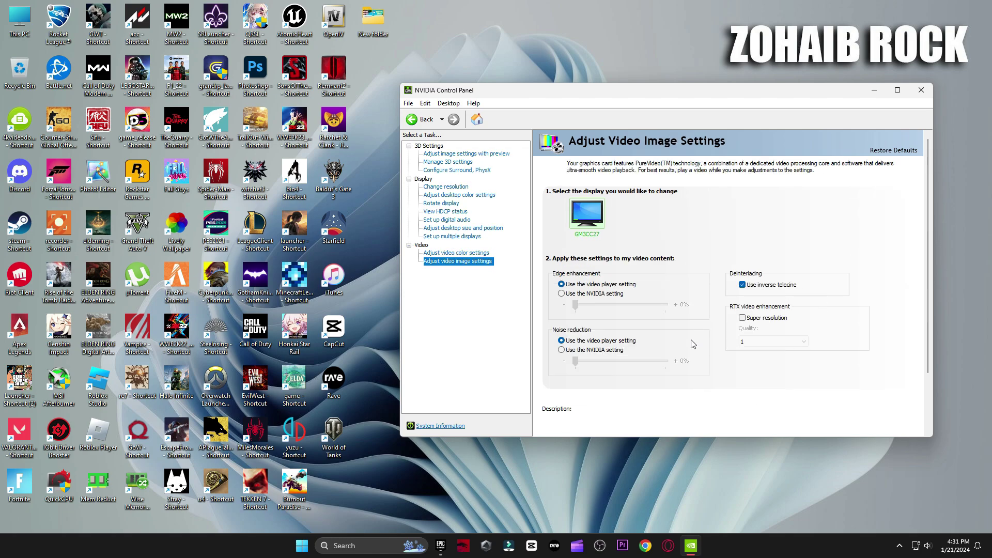
left_click(497, 161)
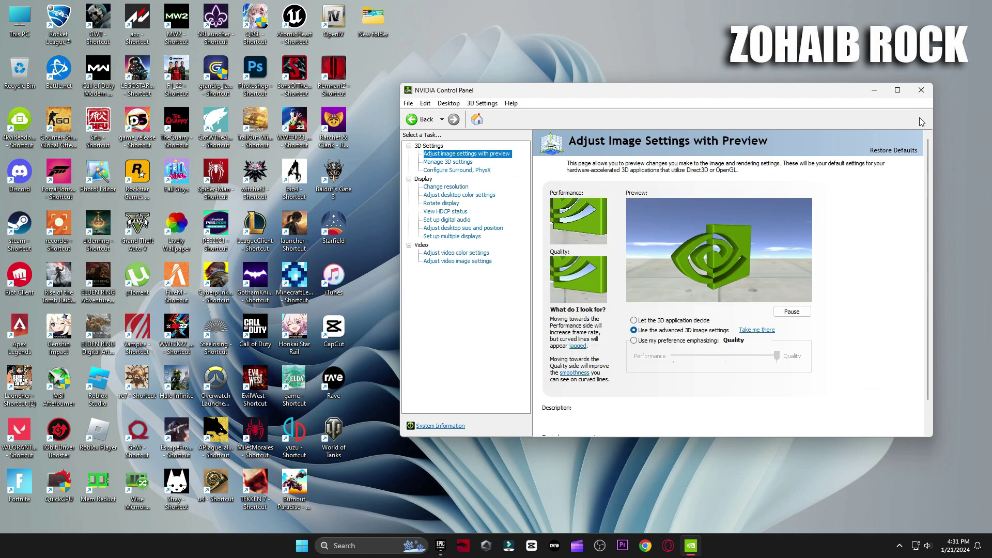
left_click(921, 90)
- Open the Game Mode page in the Gaming section of Windows Settings and go to its related Graphics settings
left_click(313, 546)
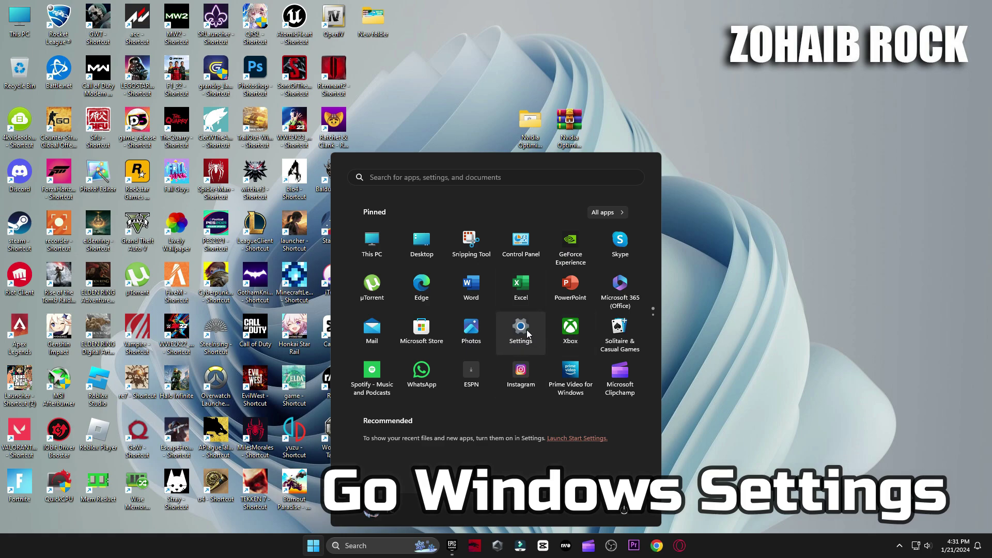
left_click(528, 333)
left_click(65, 277)
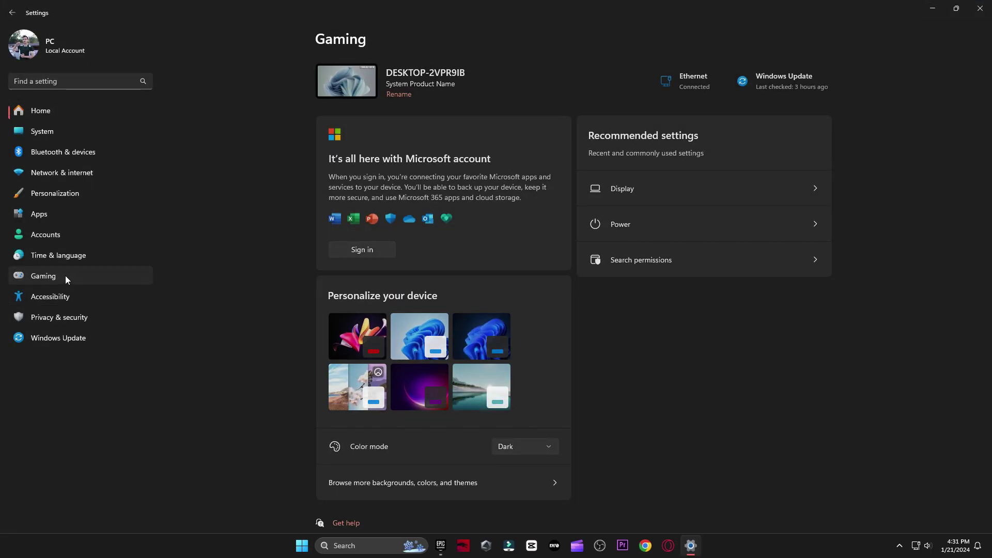
left_click(414, 158)
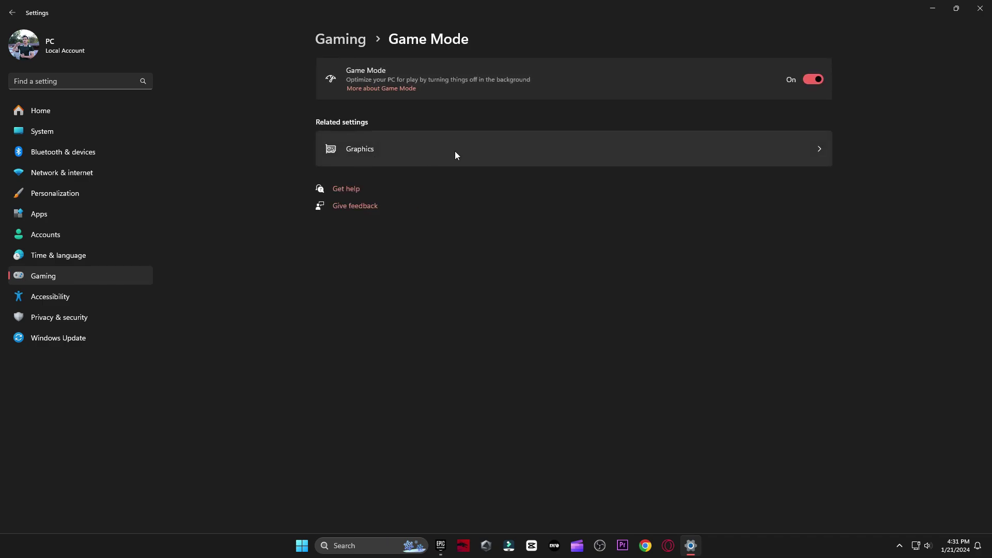
left_click(440, 151)
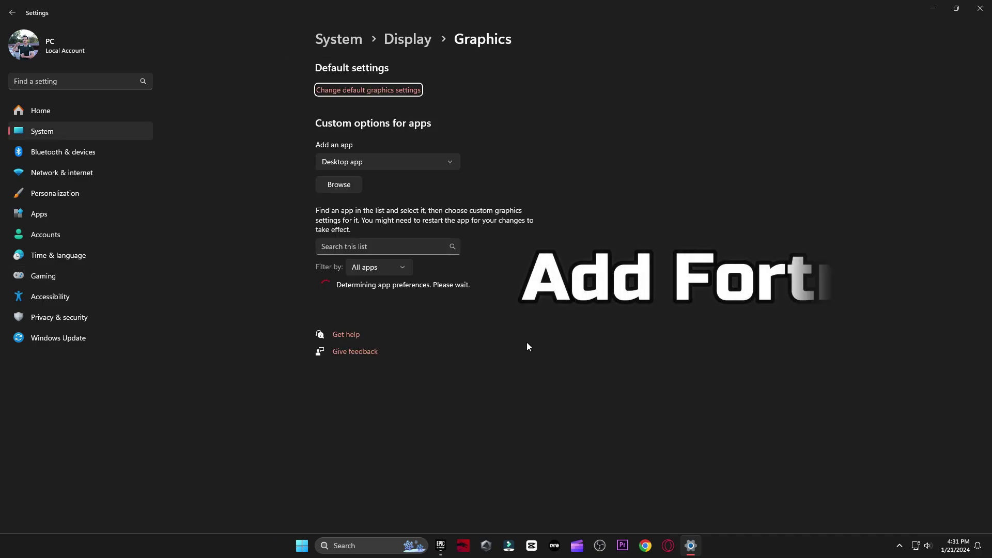
- Remove the existing Fortnite entry from the custom graphics options for apps
scroll(476, 395, "down", 4)
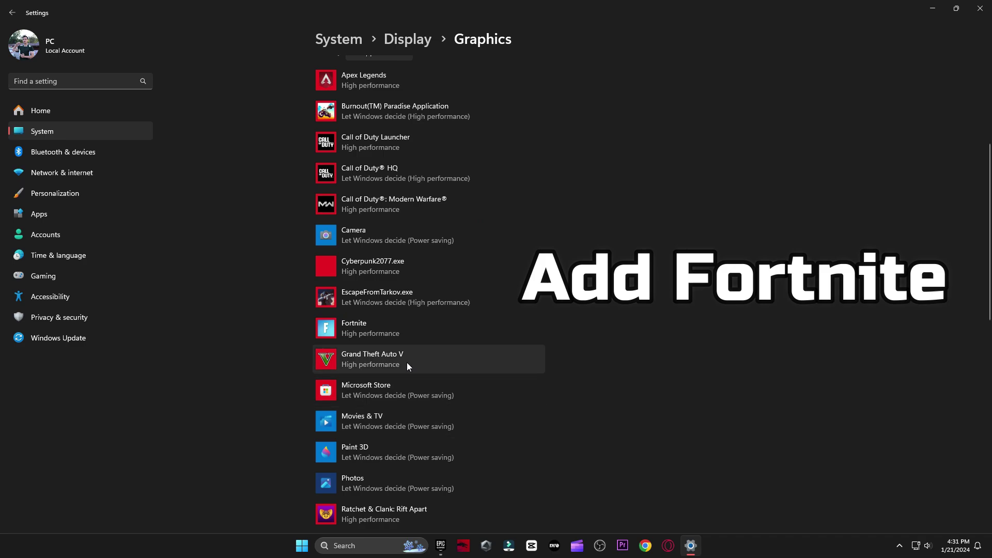
left_click(380, 333)
left_click(520, 382)
scroll(506, 396, "up", 4)
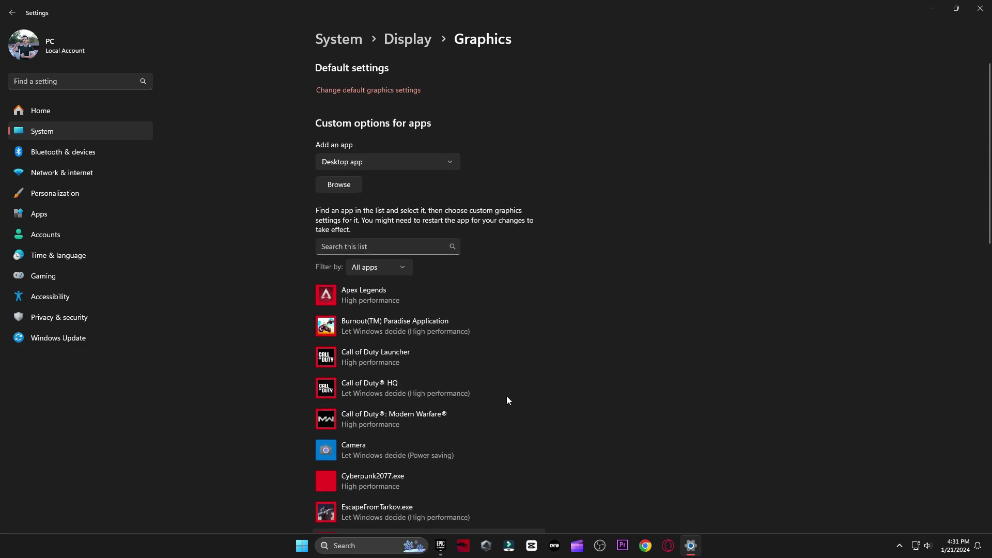
- Add FortniteClient-Win64-Shipping from I:\Games\Fortnite\FortniteGame\Binaries\Win64 as a desktop app with custom graphics options
left_click(331, 189)
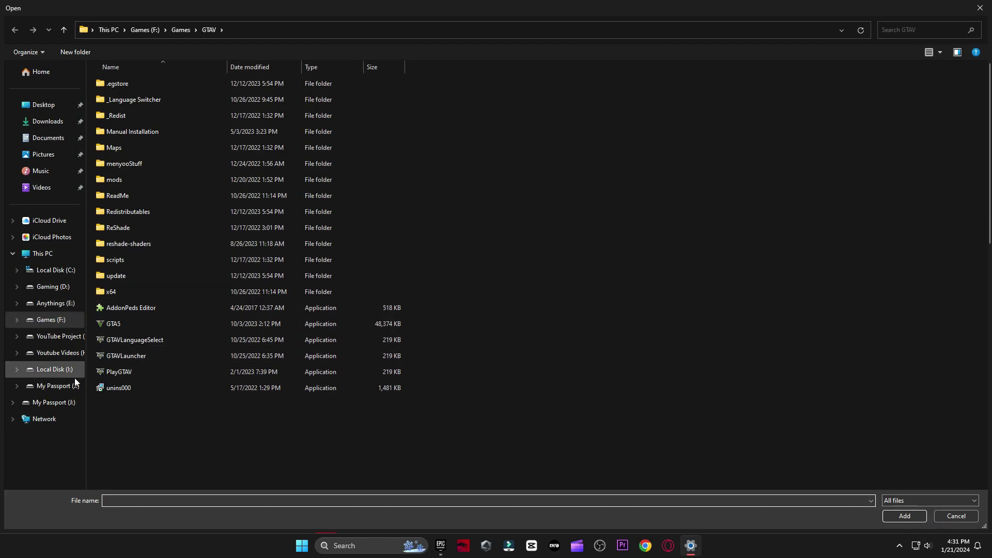
left_click(54, 369)
double_click(119, 85)
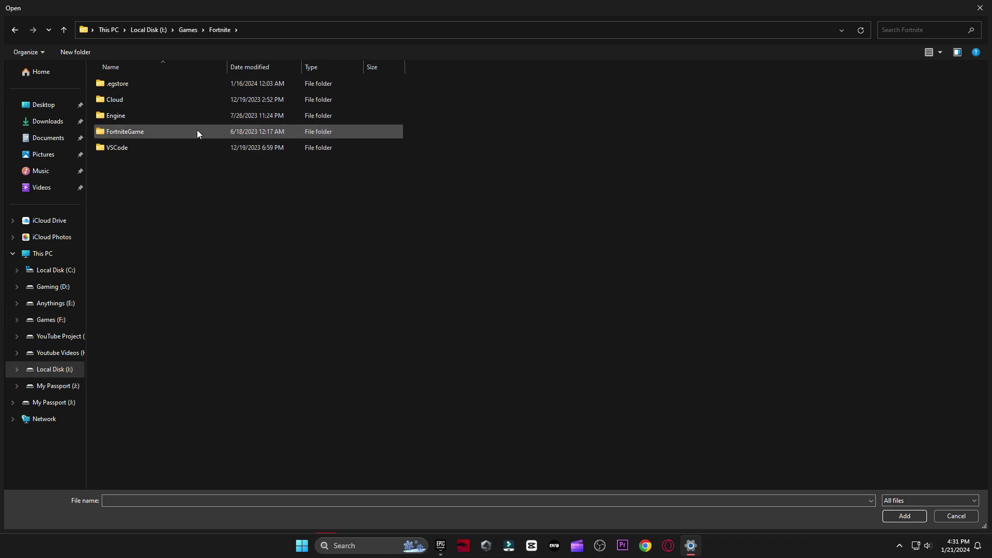
double_click(152, 133)
double_click(160, 85)
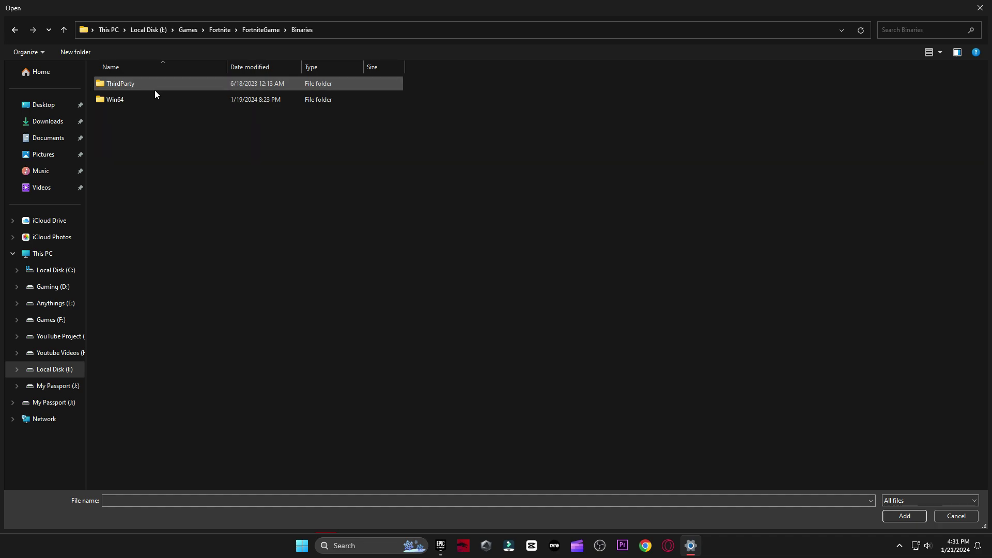
double_click(145, 98)
left_click(235, 164)
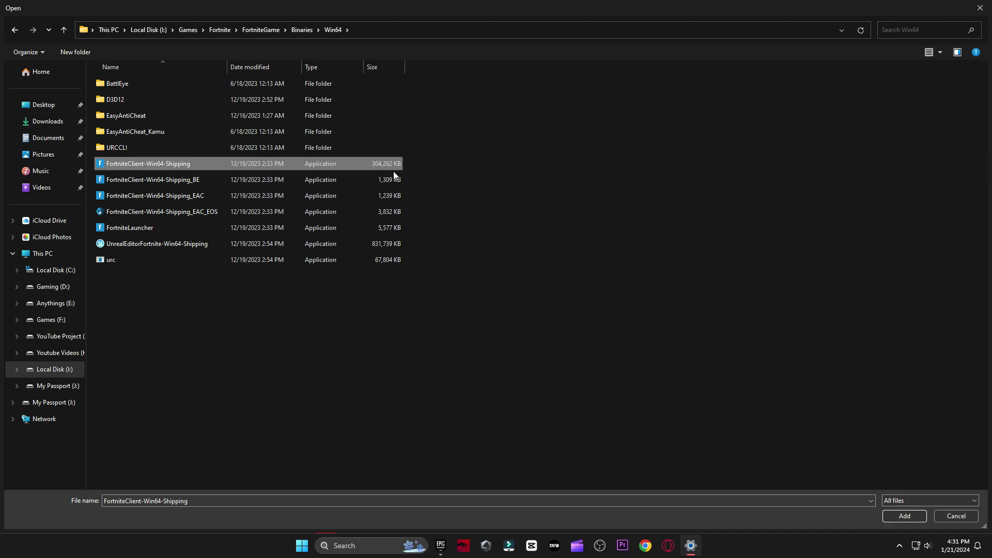
left_click(883, 520)
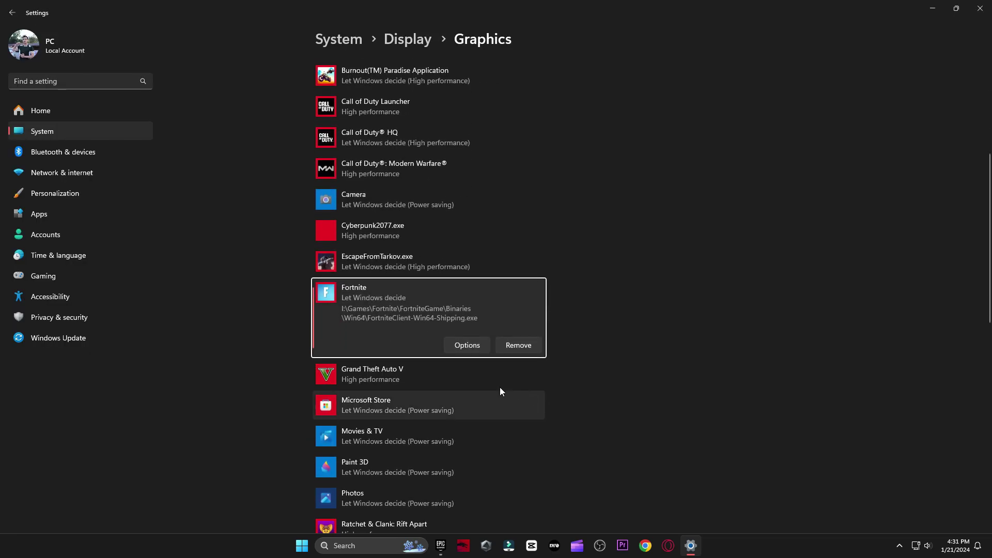
- Set Fortnite's graphics preference to High performance, save it and close Windows Settings
left_click(491, 344)
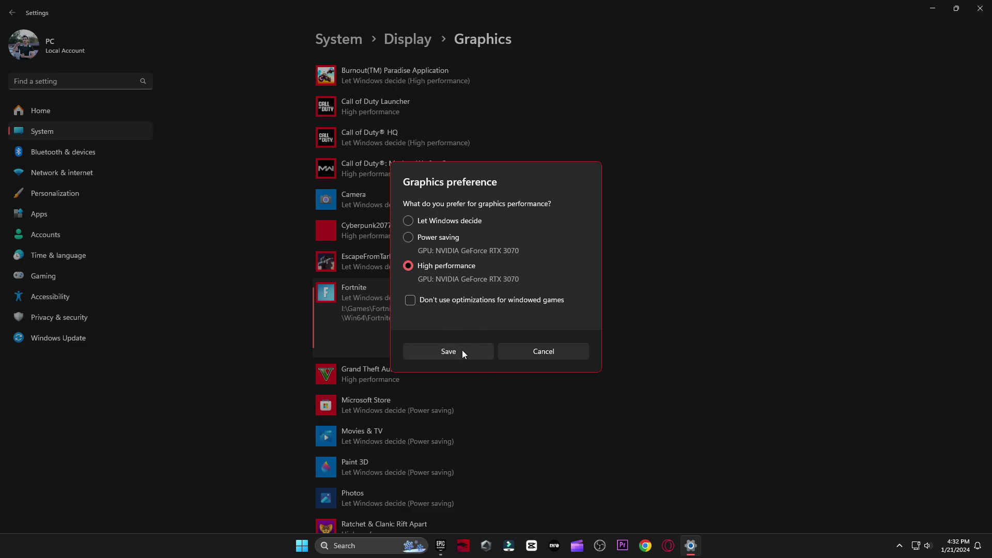
left_click(448, 351)
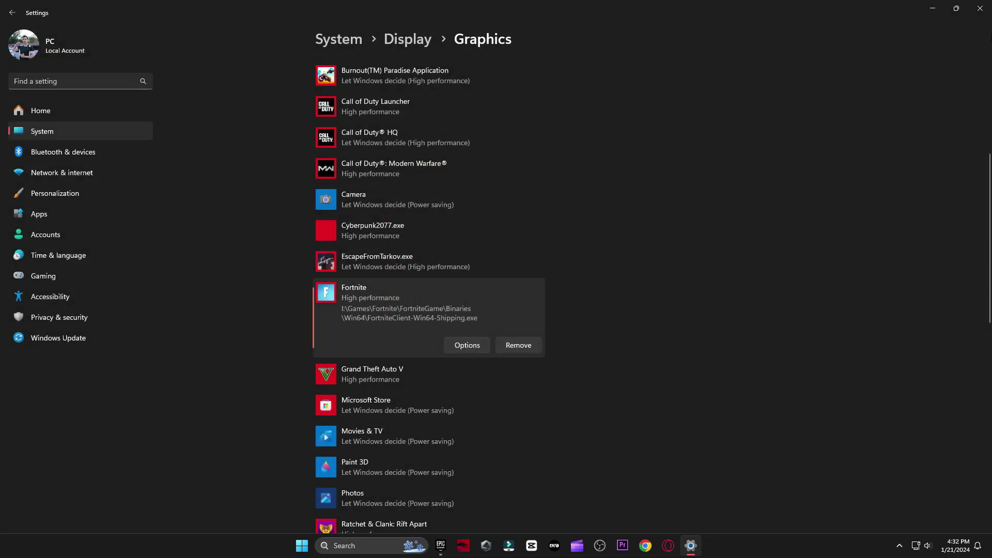
left_click(980, 8)
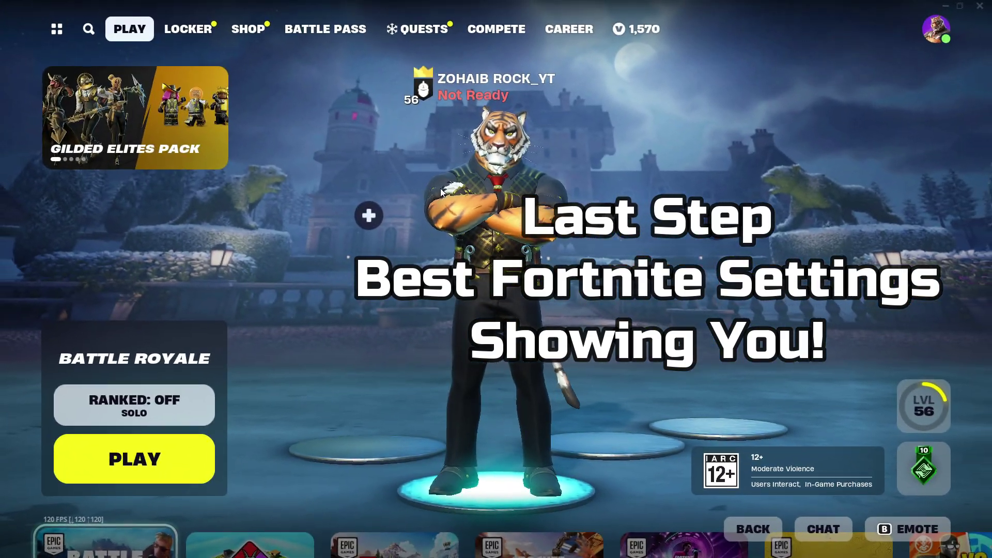
- In Fortnite, open the video settings, examine the display, rendering mode, graphics quality and advanced graphics options, and return to the lobby
left_click(930, 30)
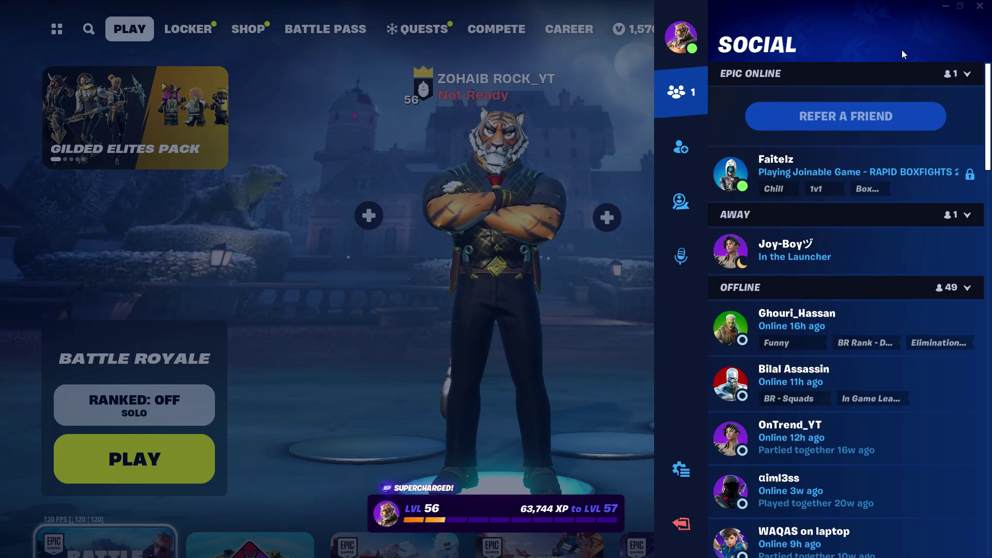
left_click(682, 469)
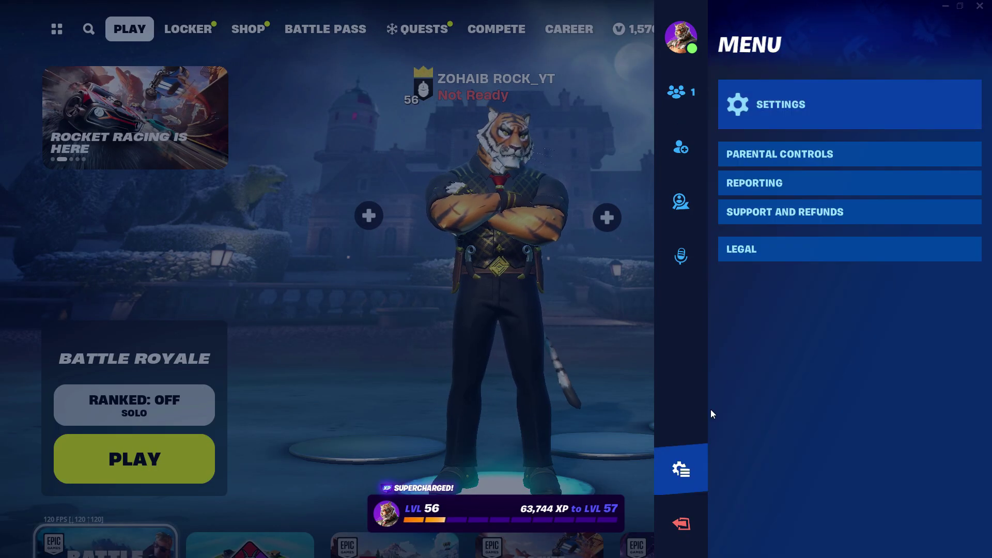
left_click(810, 108)
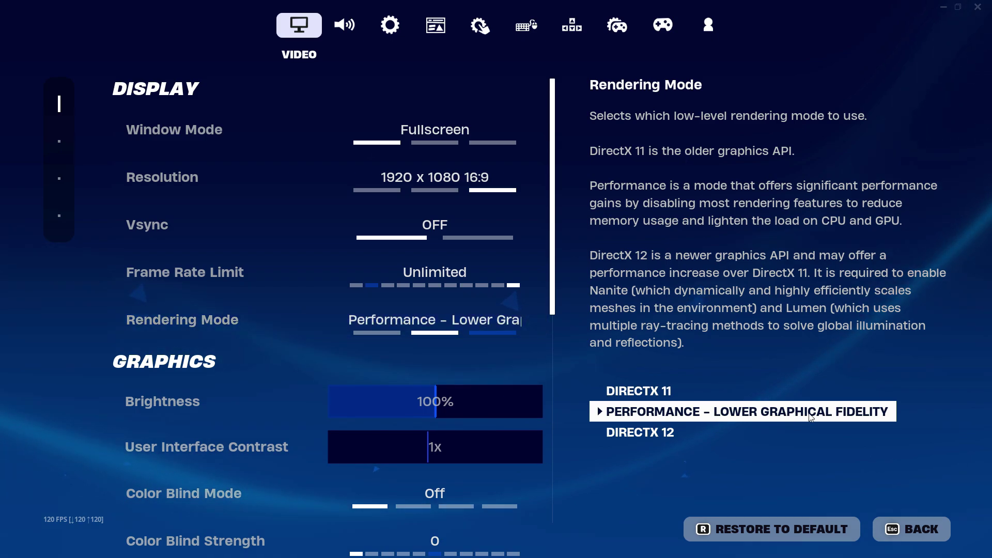
scroll(551, 337, "down", 4)
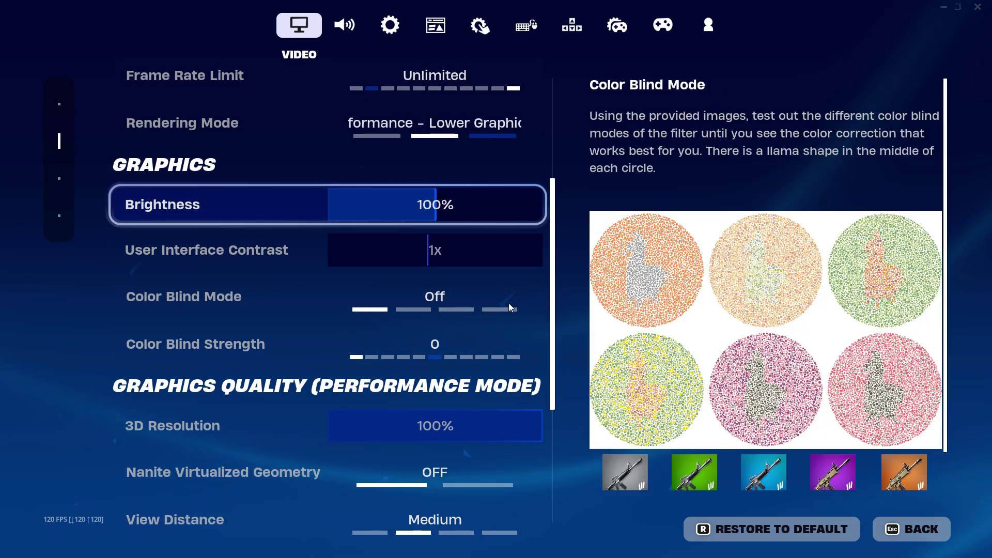
scroll(535, 334, "down", 4)
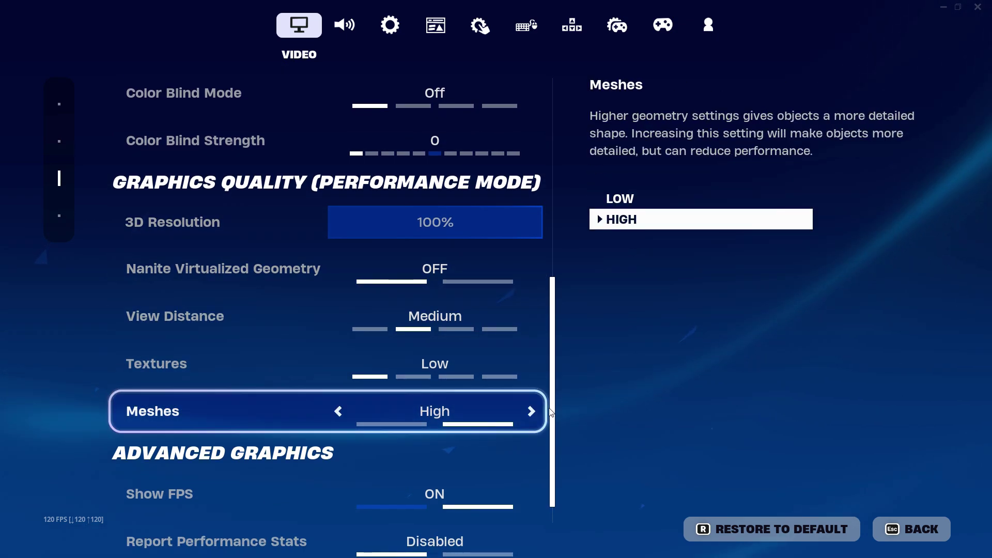
scroll(553, 375, "down", 1)
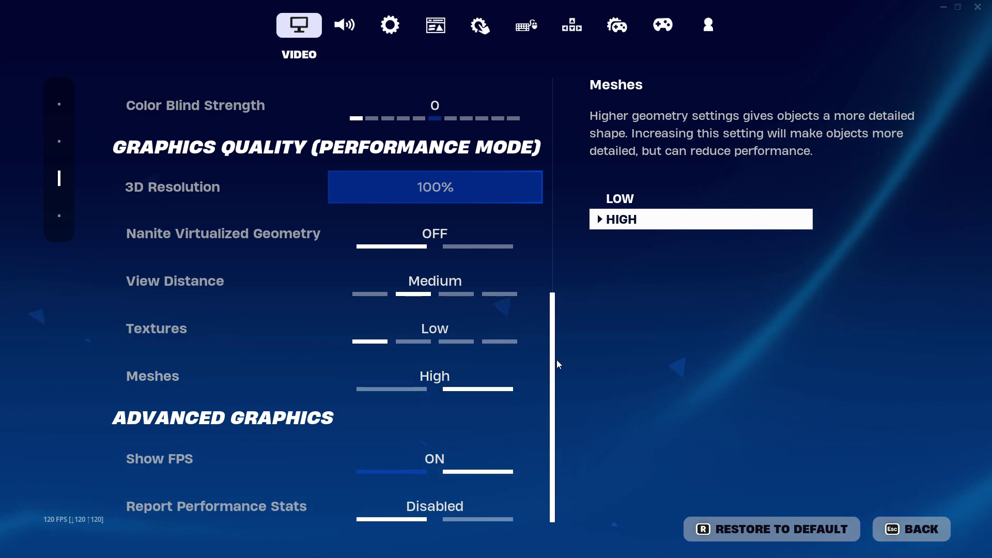
left_click(912, 529)
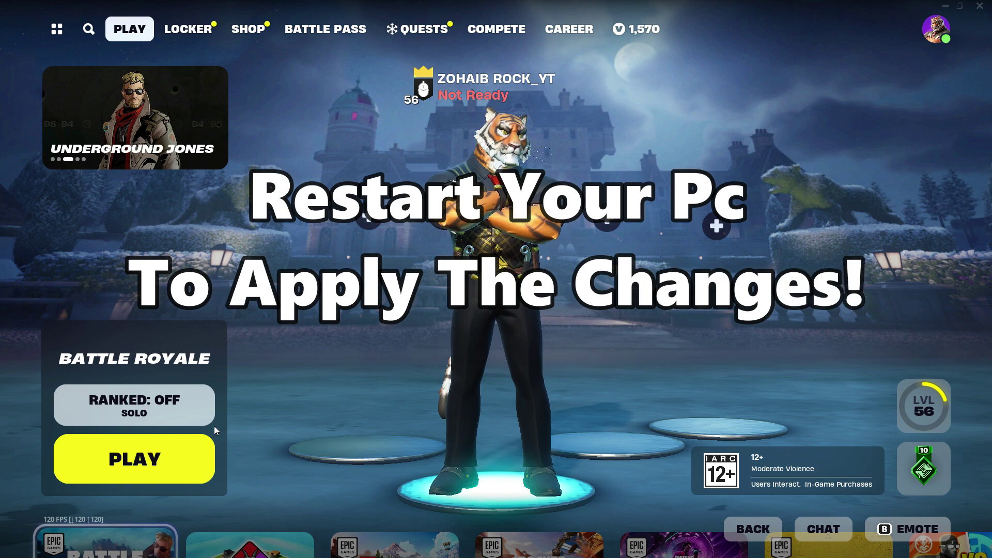
left_click(206, 445)
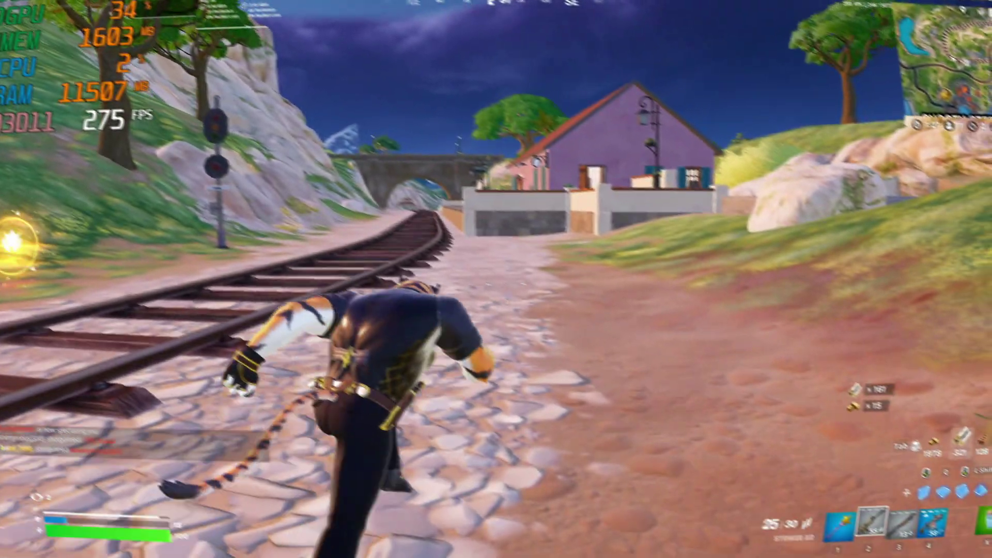
key("space")
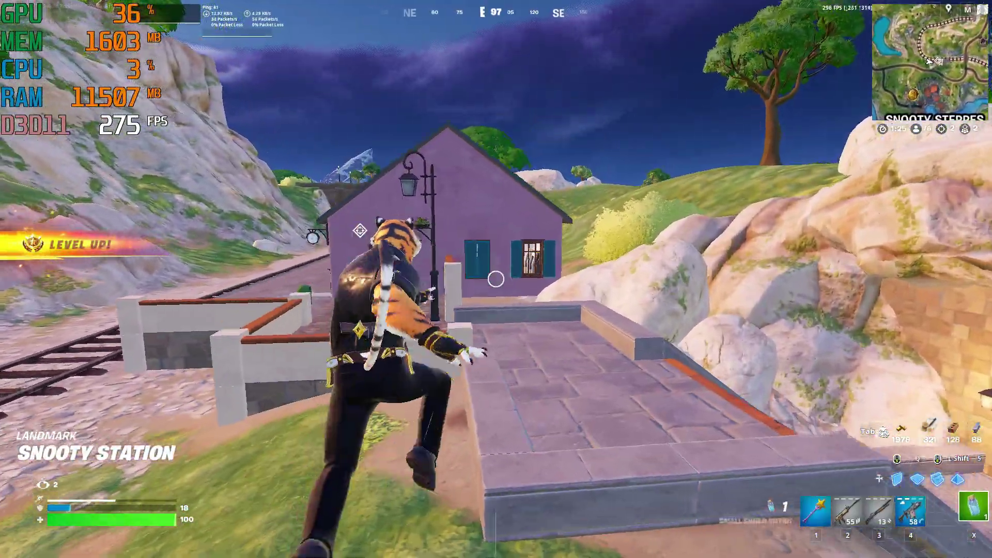
key("x")
left_click(496, 279)
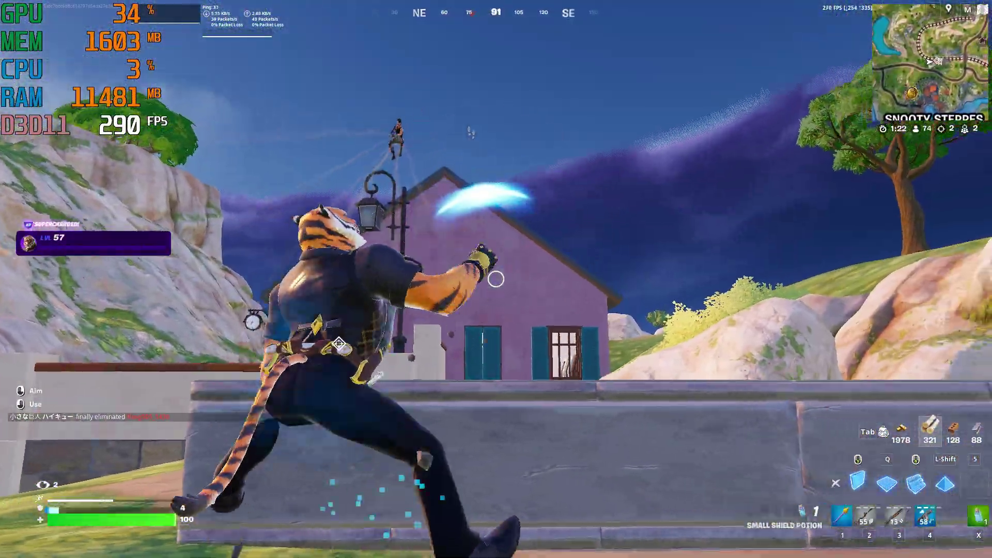
key("q")
left_click(496, 279)
left_click(495, 279)
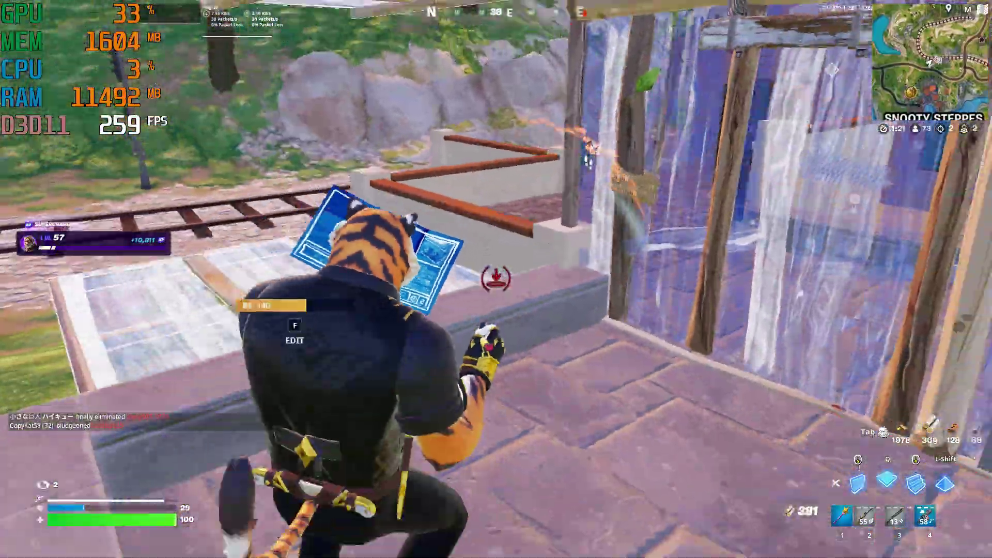
left_click(495, 279)
key("3")
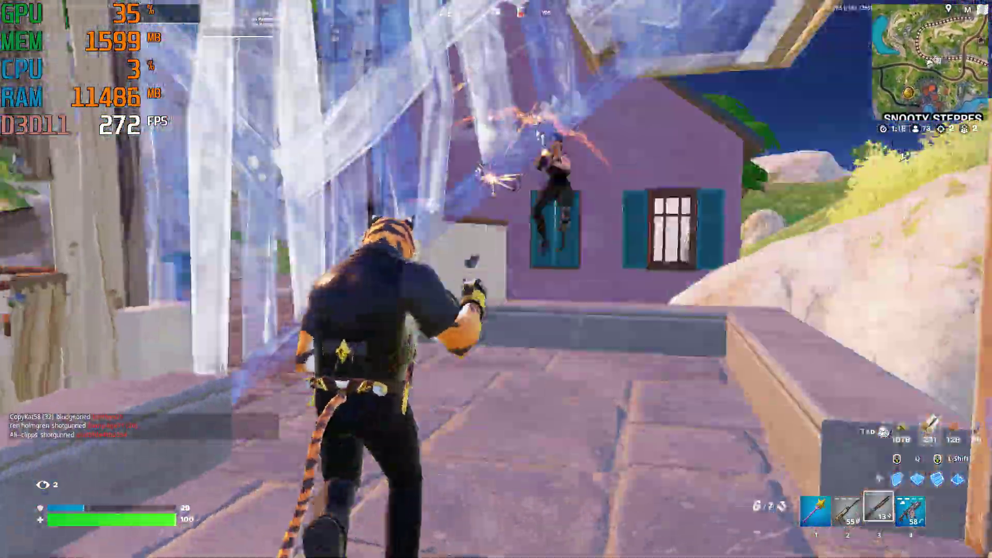
left_click(496, 279)
left_click(495, 279)
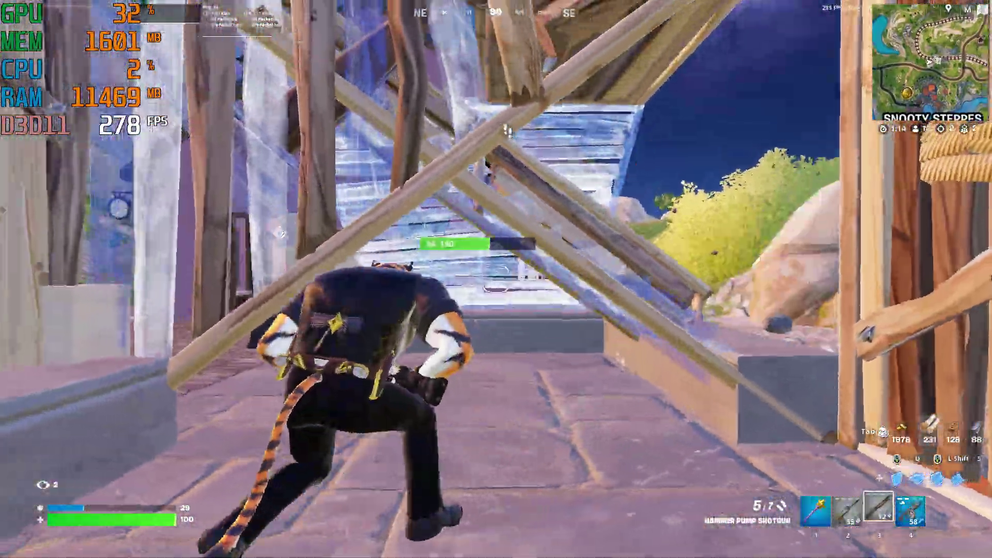
left_click(496, 279)
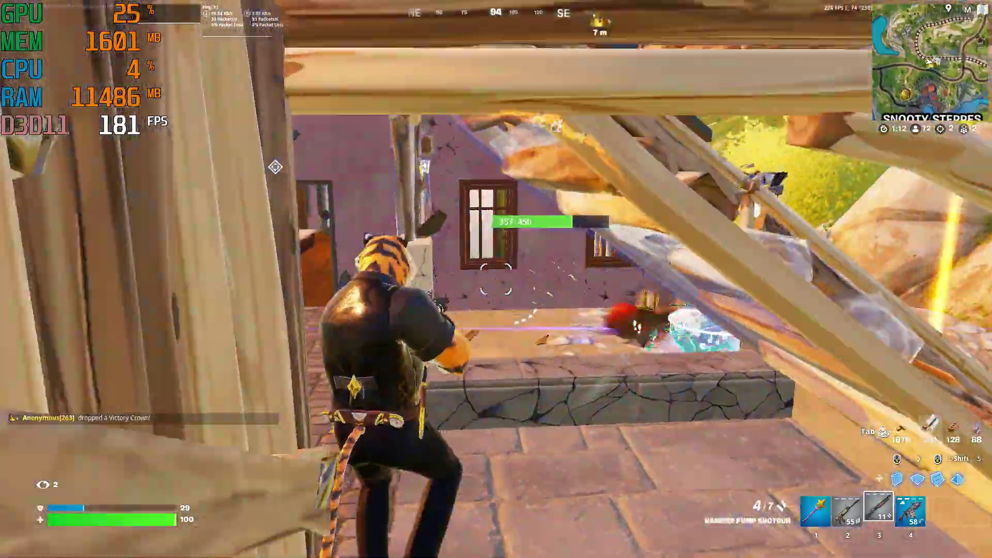
left_click(496, 279)
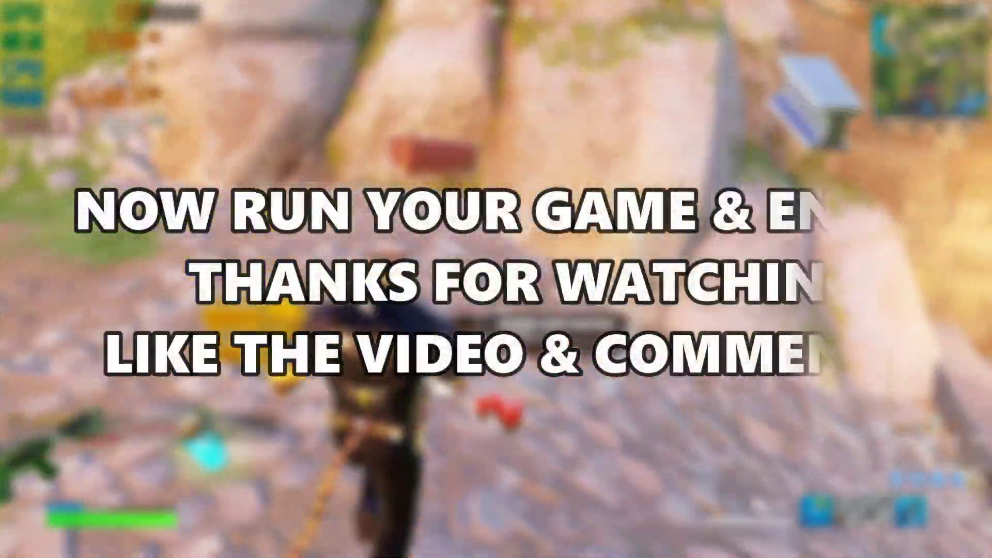